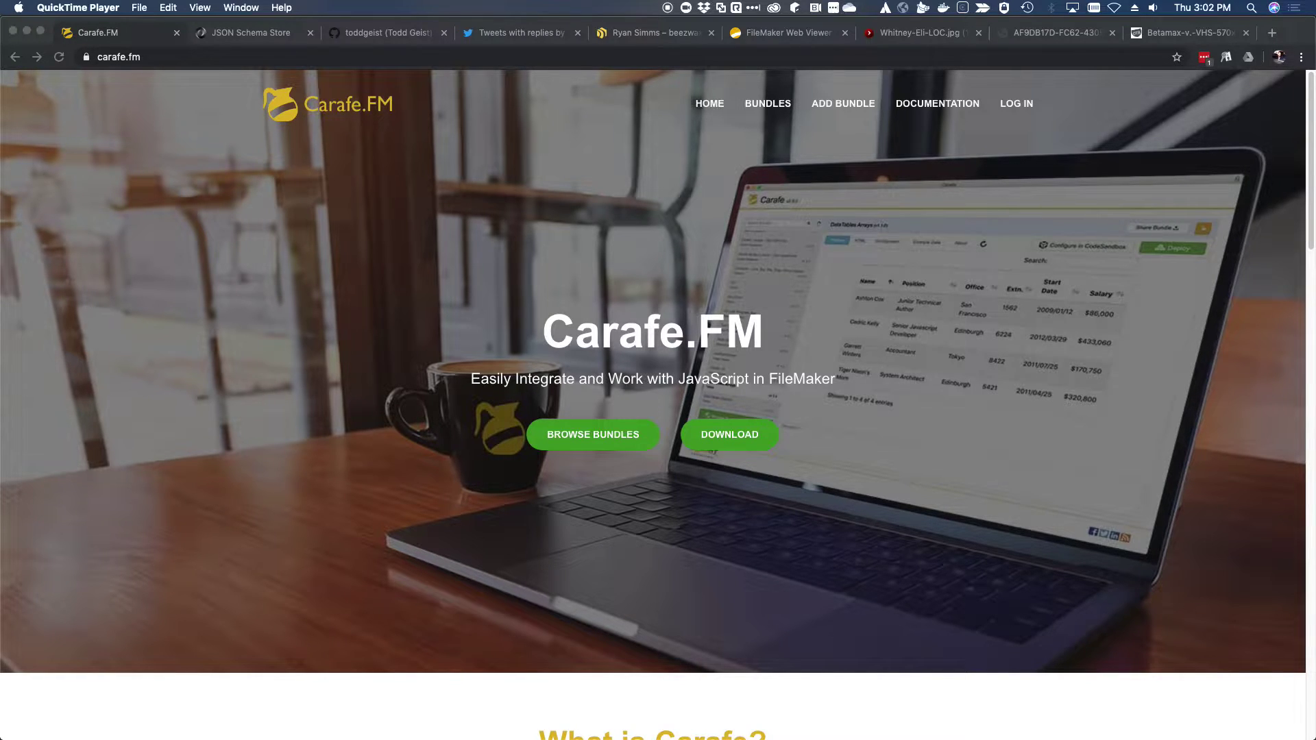
Download Carafe_v2-2-0.zip from carafe.fm in Chrome and show it in Finder
{"action": "left_click", "coordinate": [831, 497]}
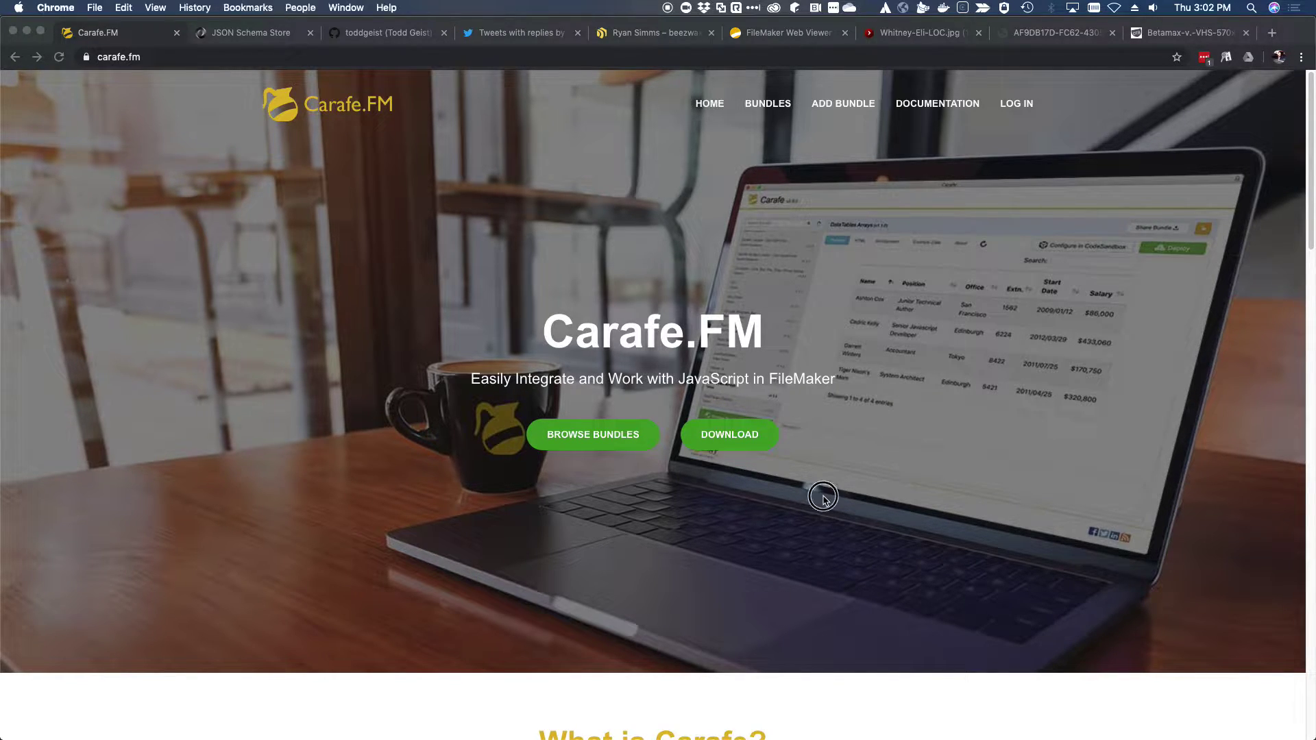
{"action": "left_click", "coordinate": [731, 437]}
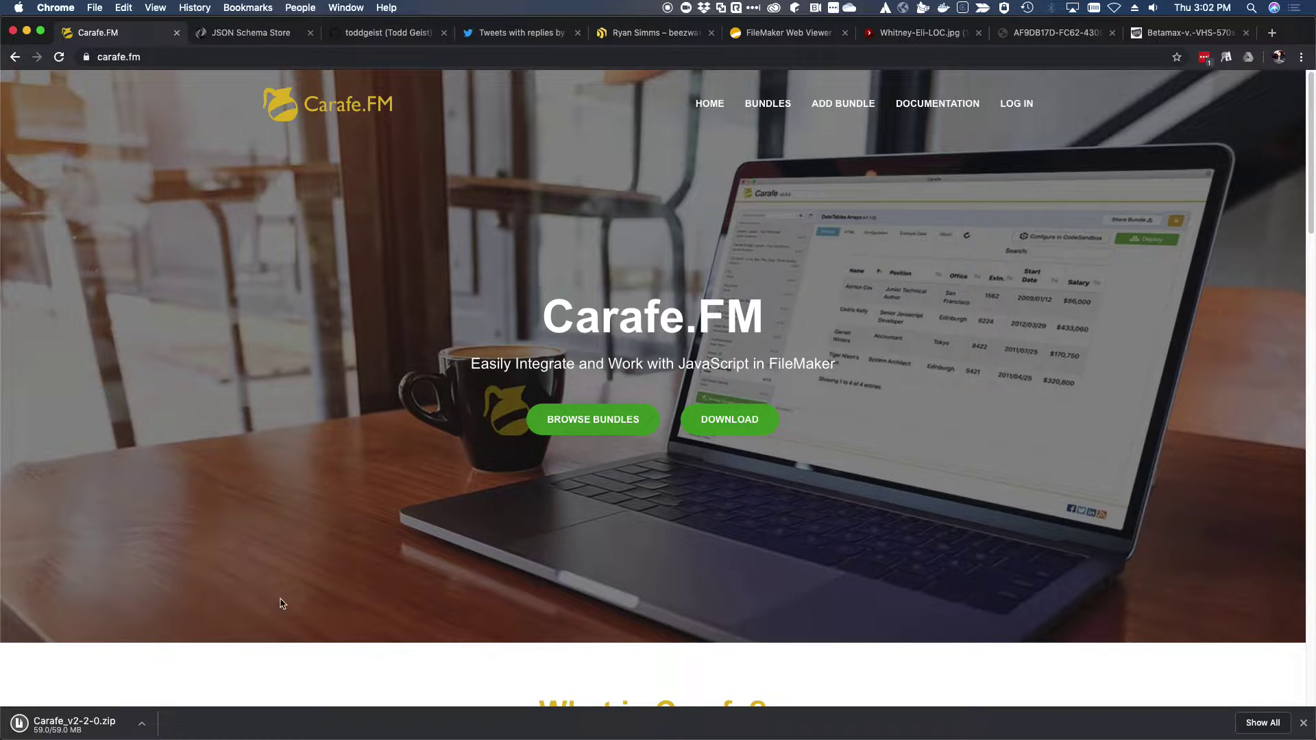
{"action": "left_click", "coordinate": [143, 730]}
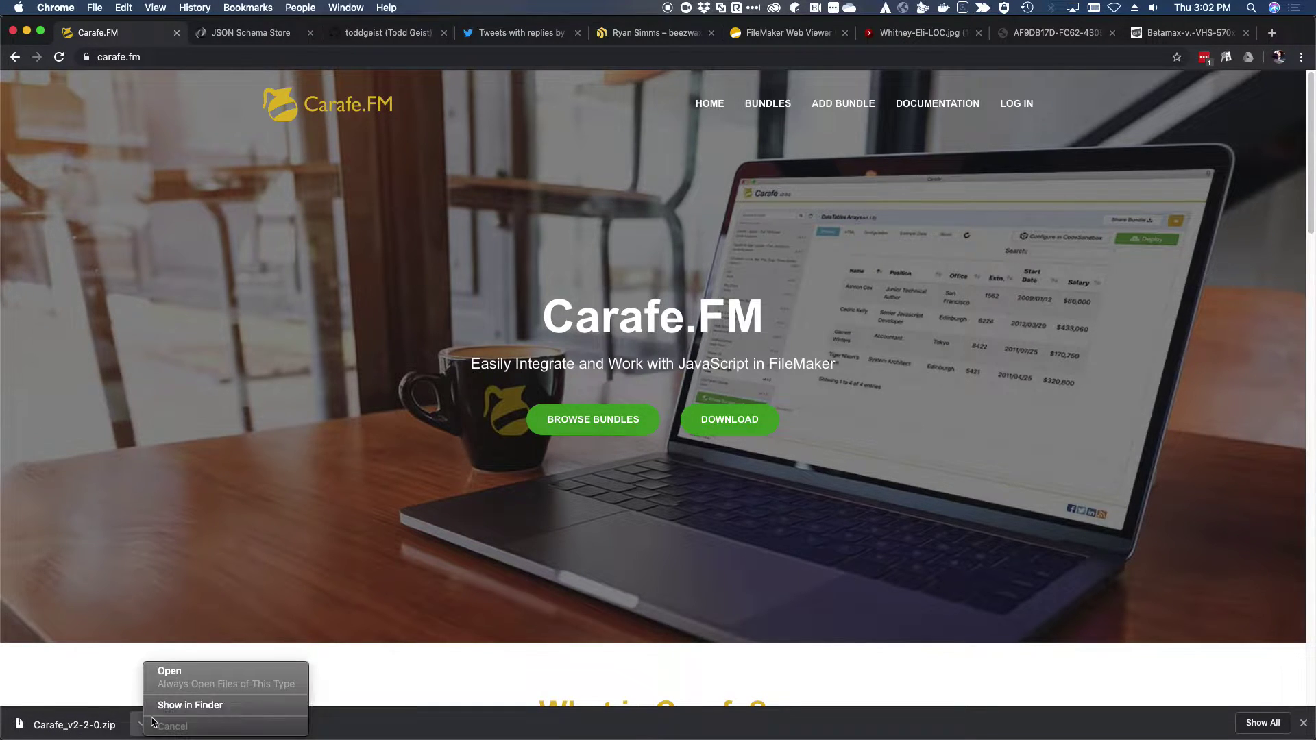
{"action": "left_click", "coordinate": [168, 705]}
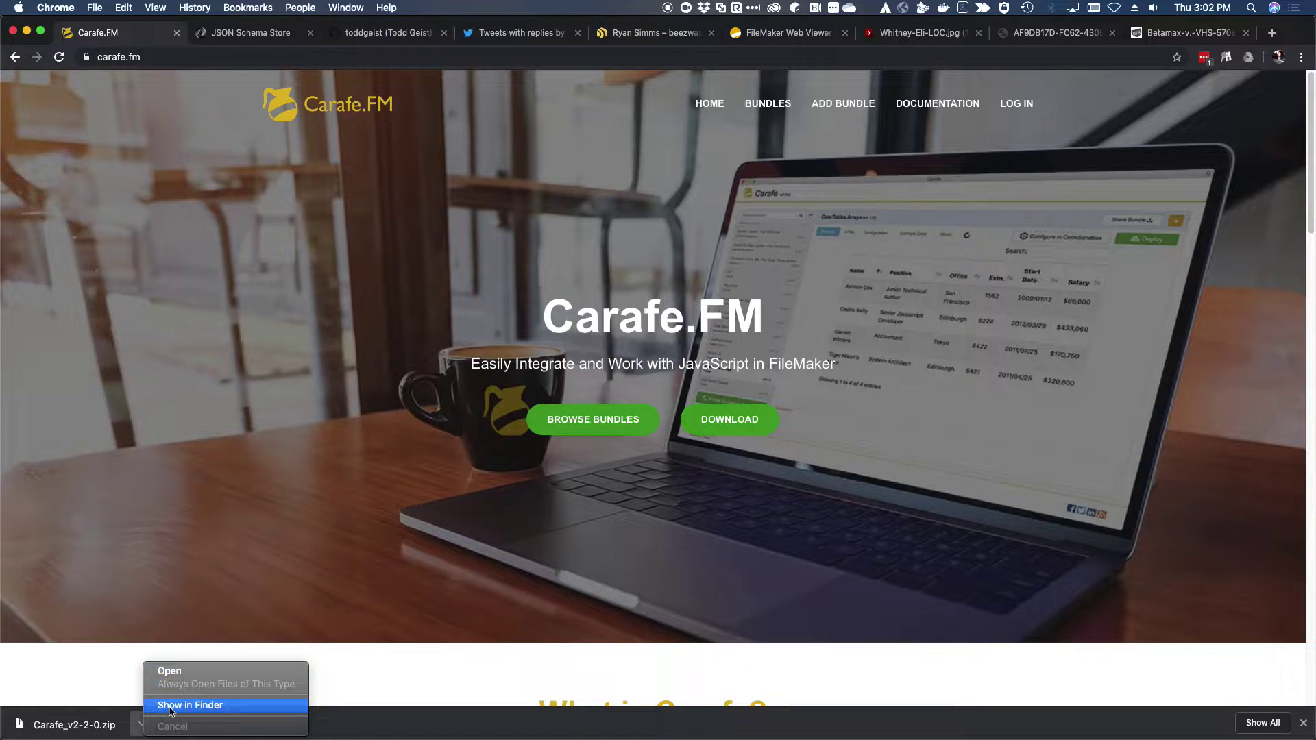
Unzip Carafe_v2-2-0.zip and open Carafe.fmp12 from the extracted Carafe_v2-2-0 folder
{"action": "double_click", "coordinate": [357, 204]}
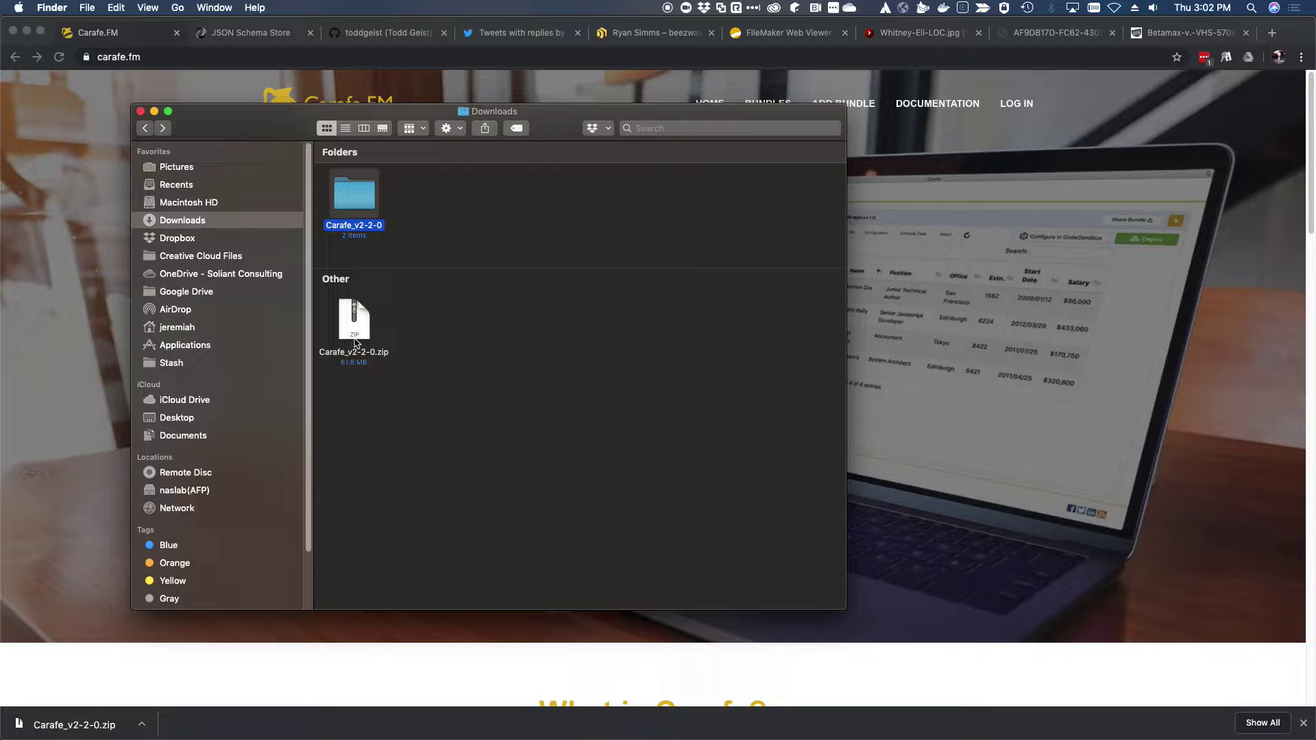
{"action": "double_click", "coordinate": [354, 198]}
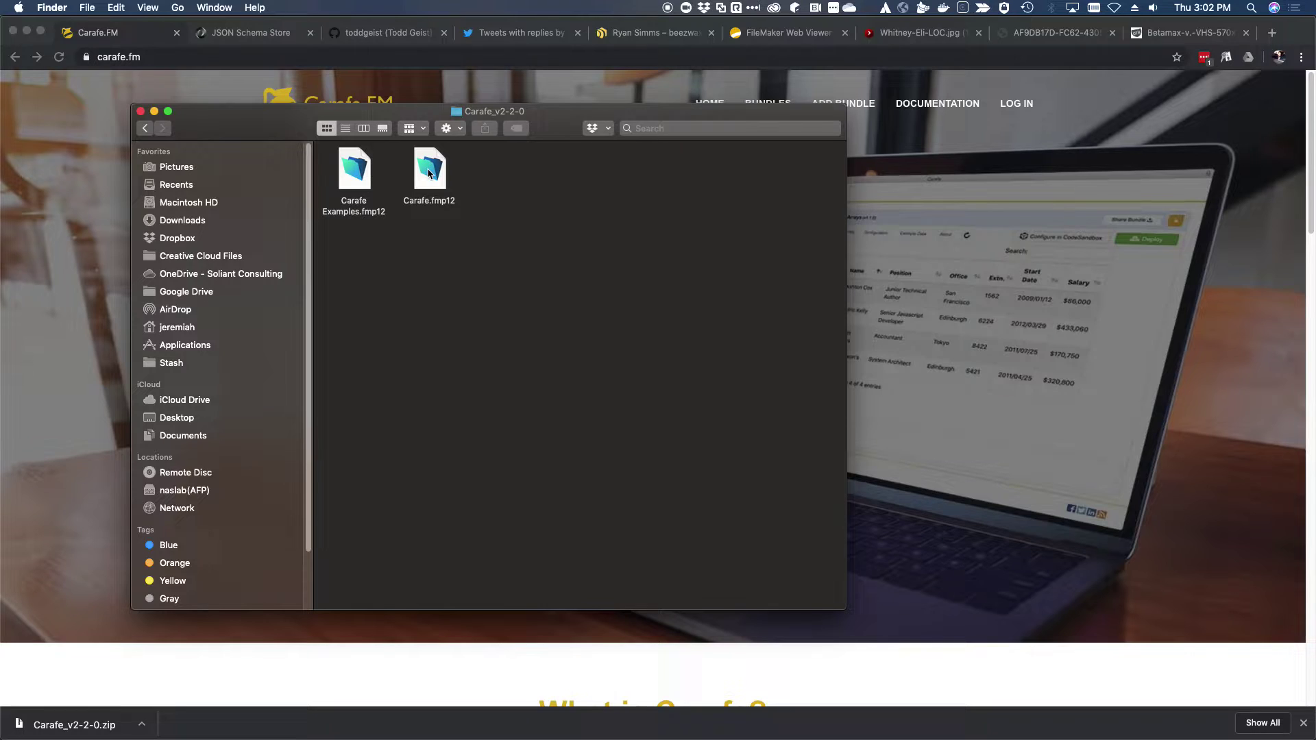
{"action": "double_click", "coordinate": [428, 174]}
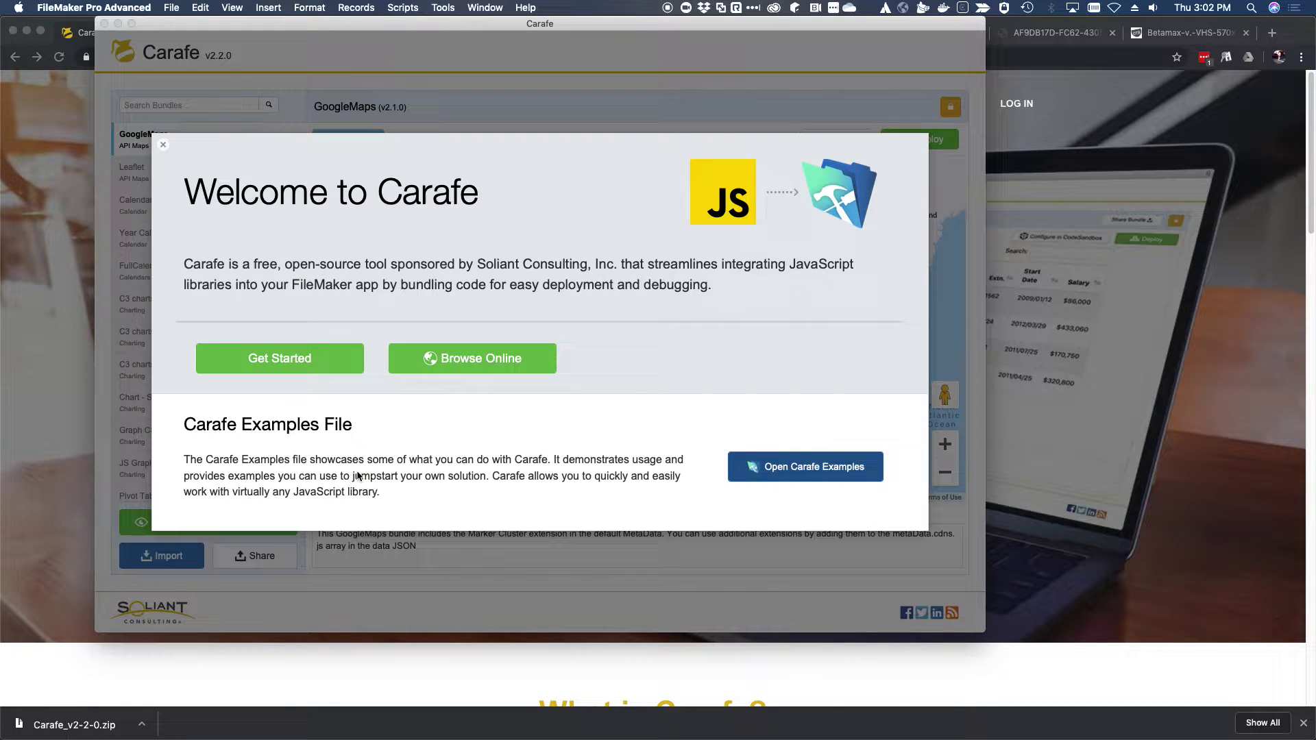
Get past the Welcome to Carafe screen, then toggle the Status Toolbar on and off
{"action": "left_click", "coordinate": [276, 361]}
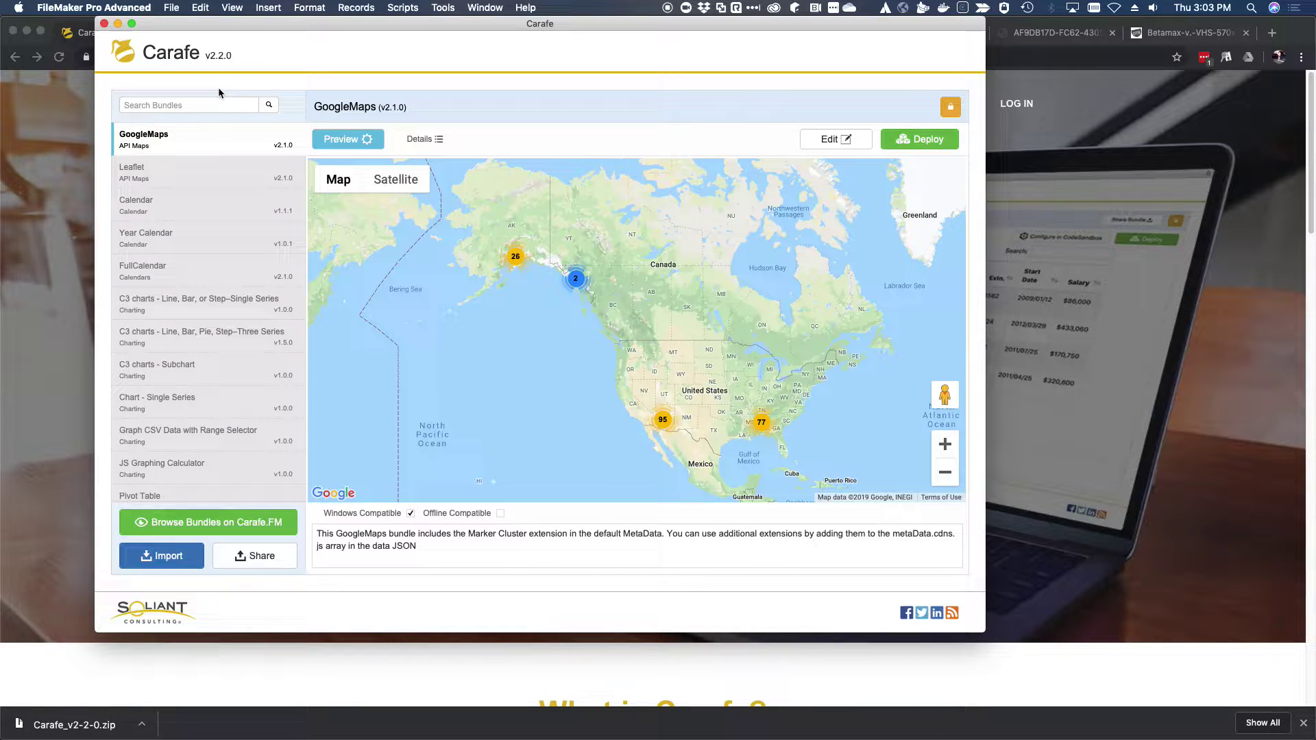
{"action": "left_click", "coordinate": [232, 8]}
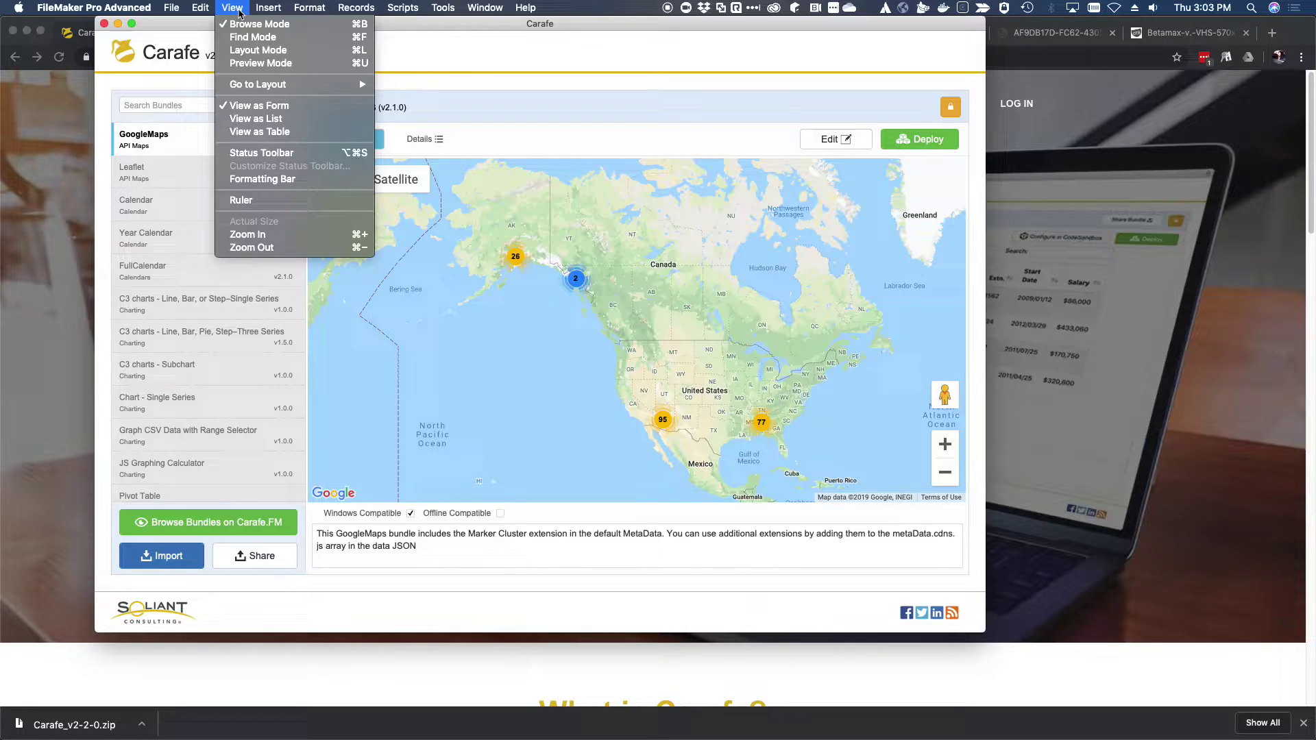
{"action": "left_click", "coordinate": [262, 153]}
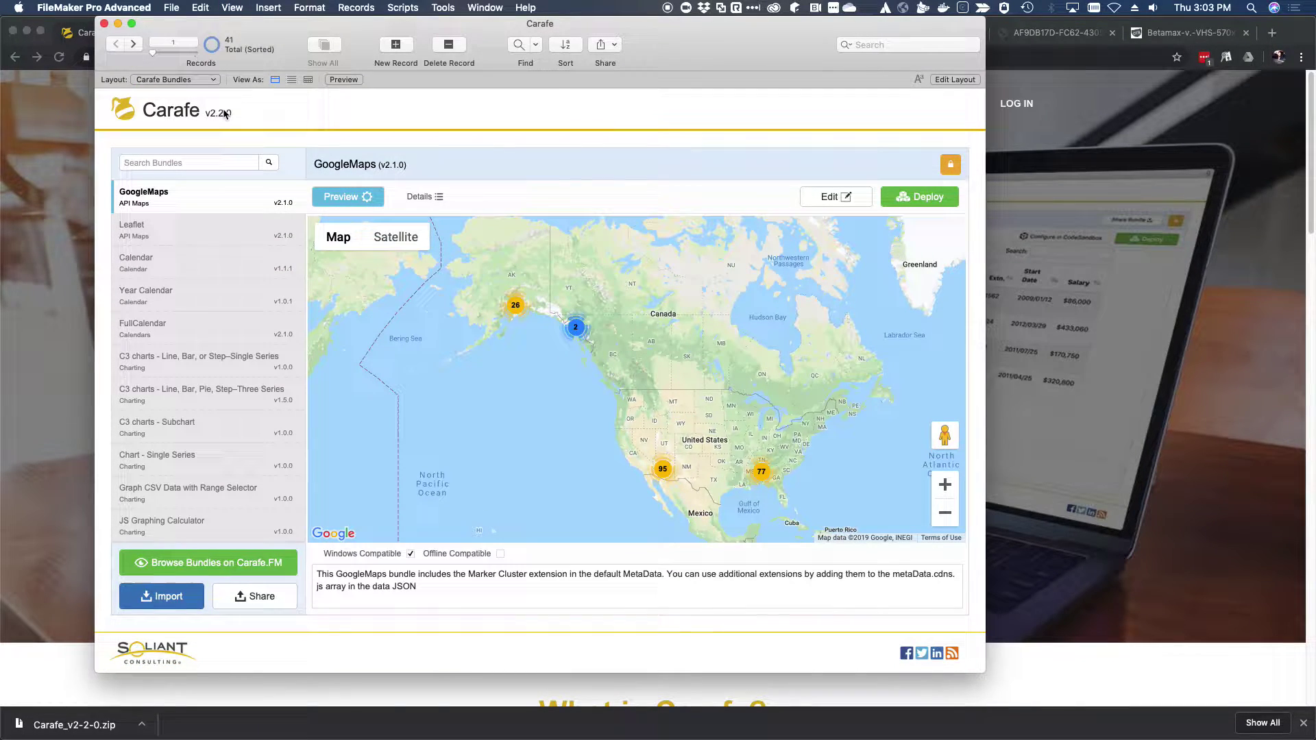
{"action": "left_click", "coordinate": [235, 14]}
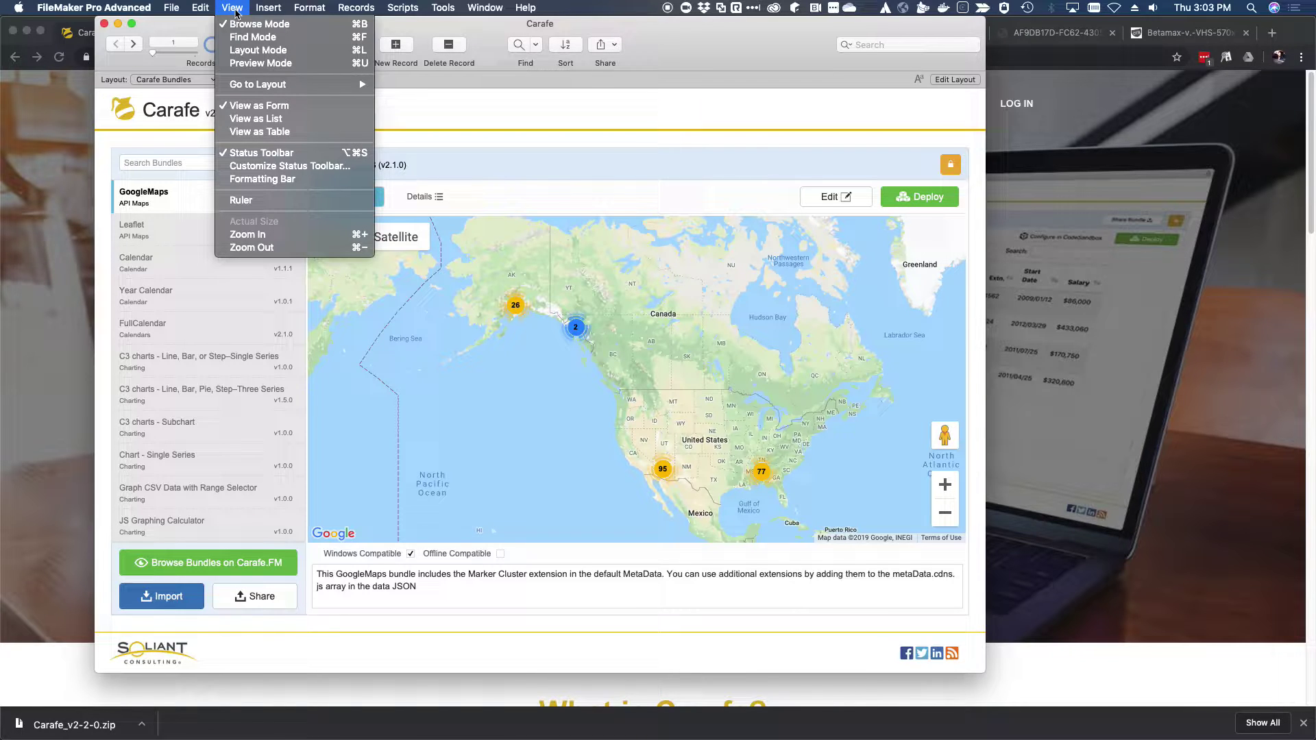
{"action": "left_click", "coordinate": [248, 154]}
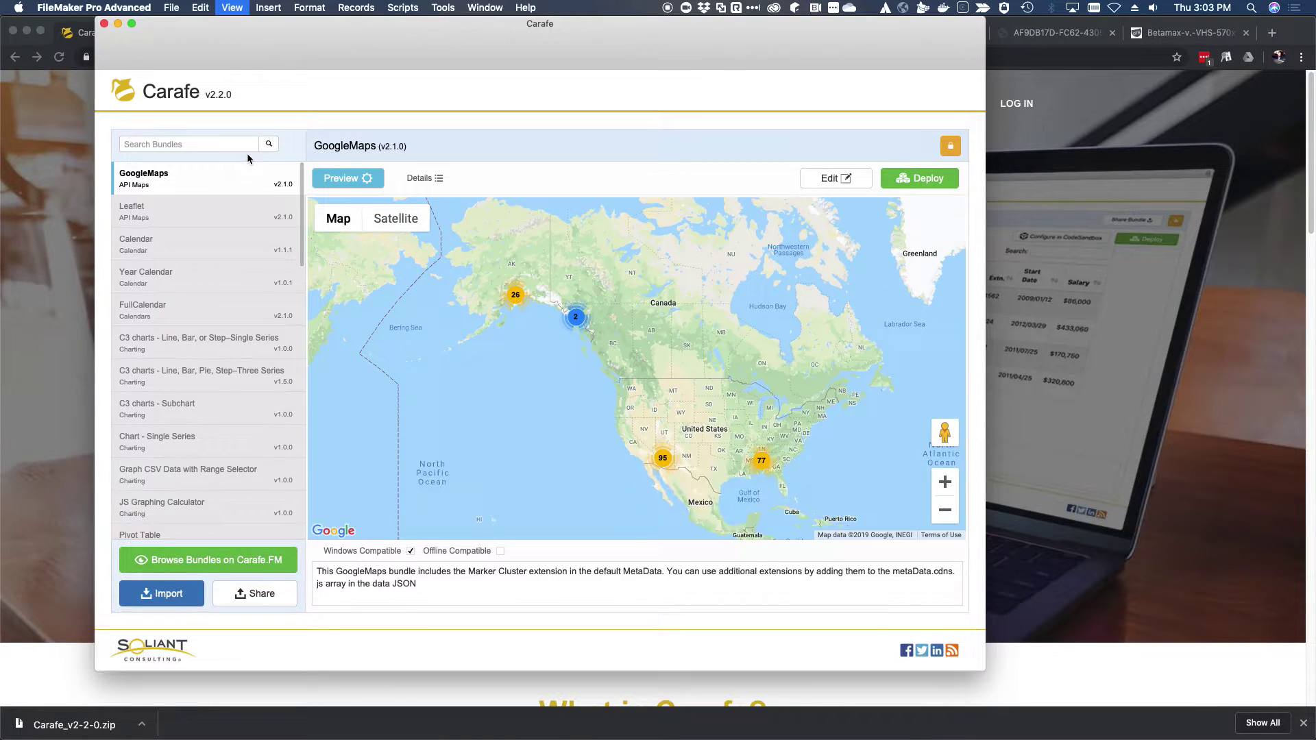
Search Carafe bundles for 'image' and preview jQuery Viewer JS Single with its kitten photo
{"action": "left_click", "coordinate": [191, 108]}
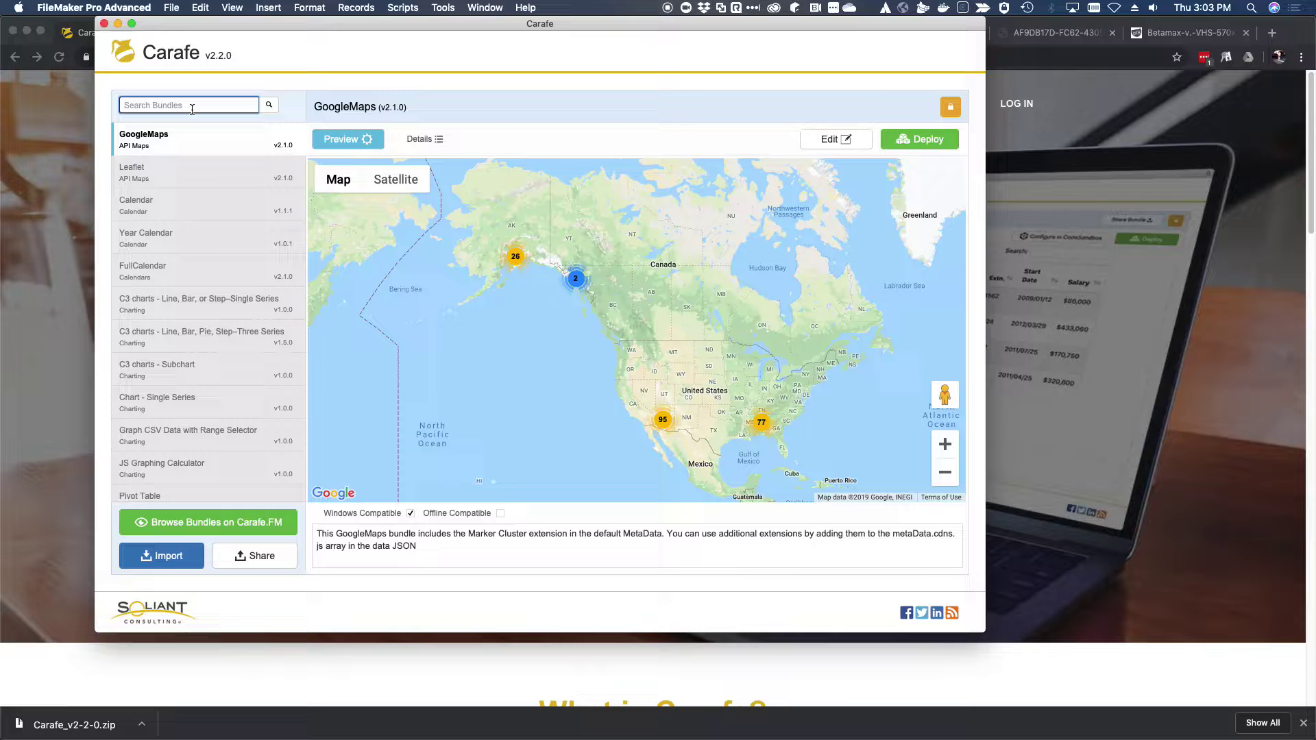
{"action": "type", "text": "image"}
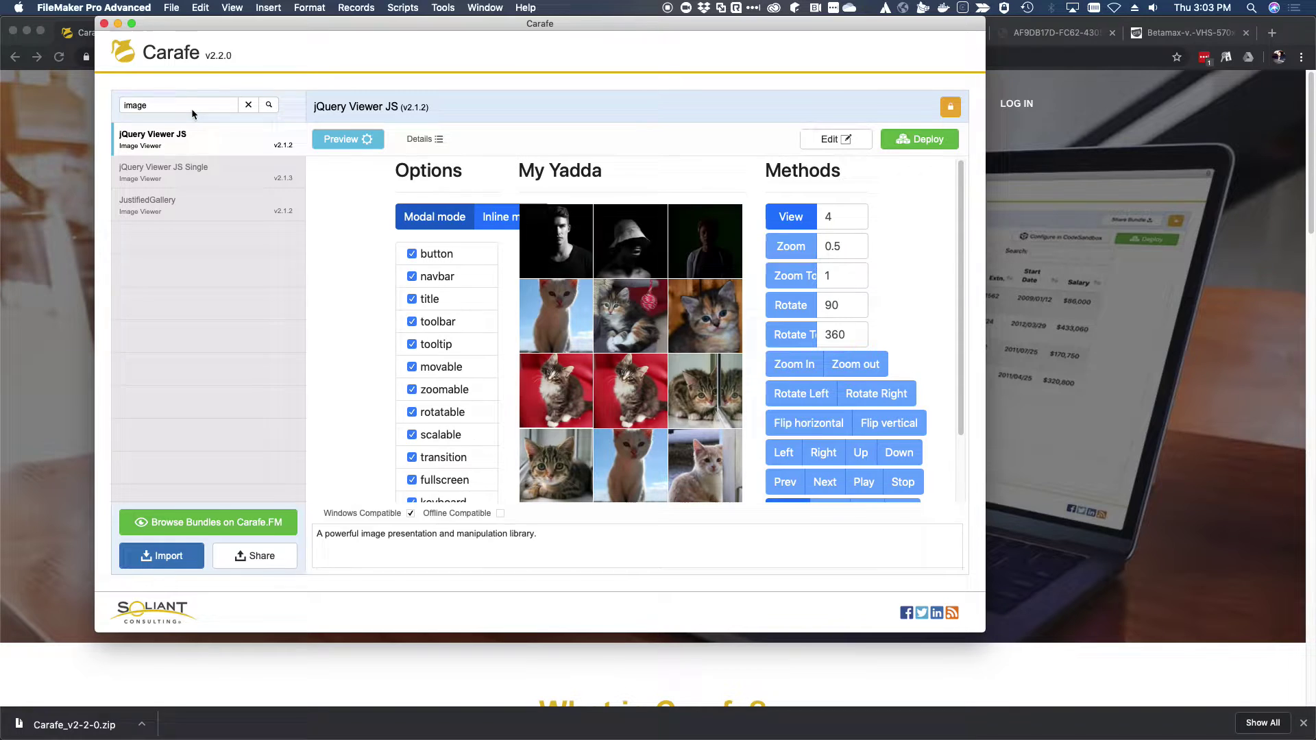
{"action": "left_click", "coordinate": [174, 180]}
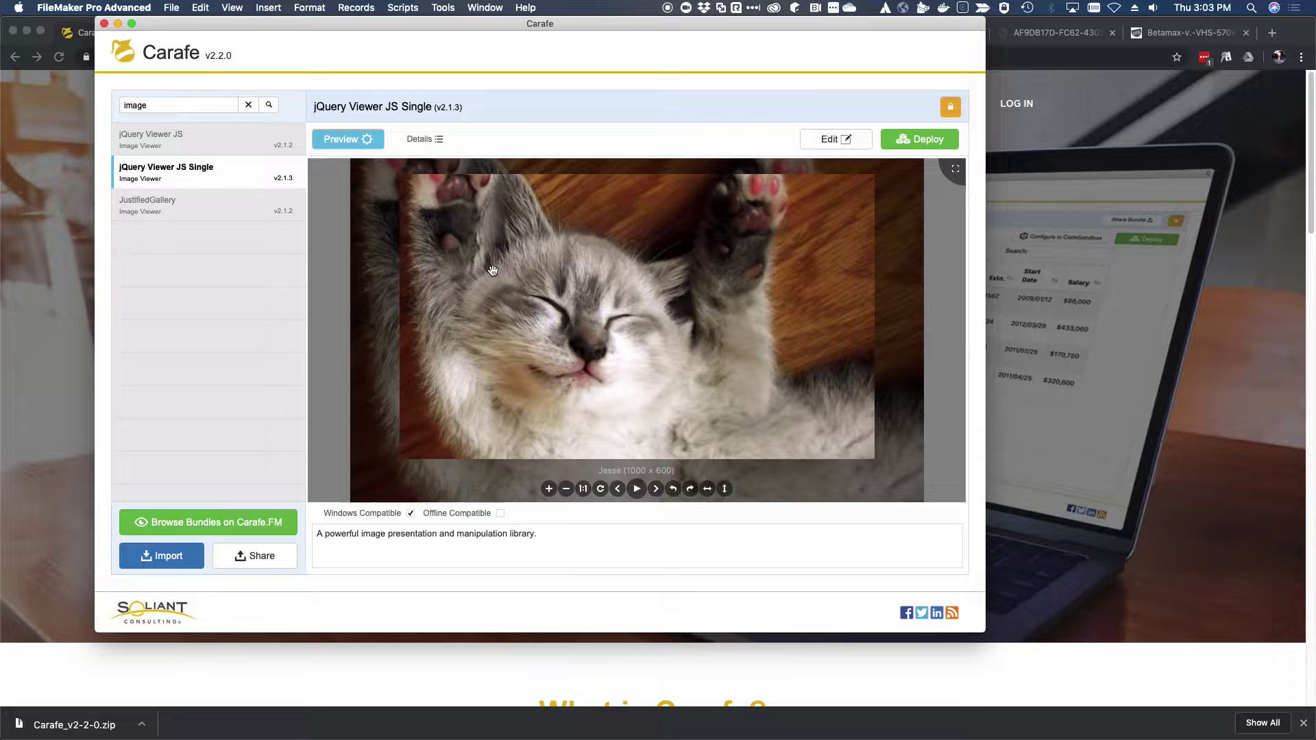
{"action": "left_click", "coordinate": [171, 8]}
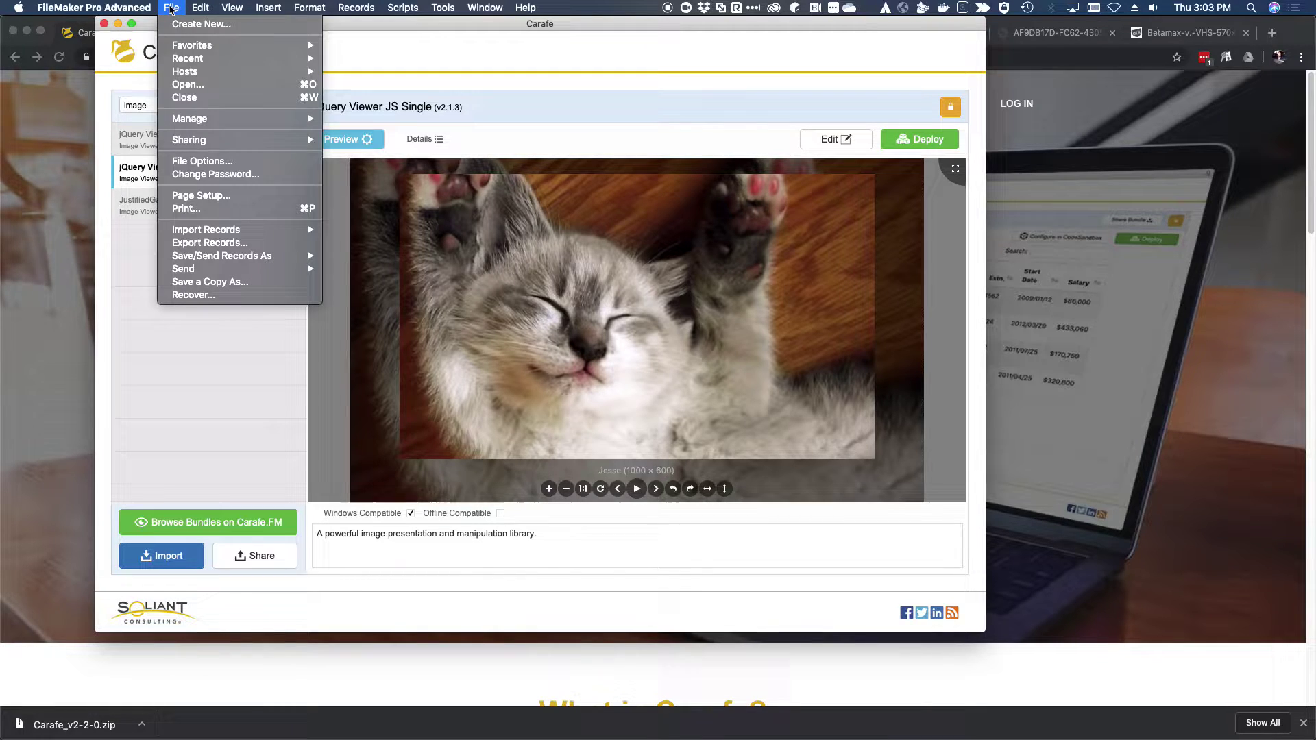
Create a new solution from the Assets starter, saved as Assets.fmp12 in Downloads
{"action": "left_click", "coordinate": [210, 25]}
{"action": "left_click", "coordinate": [392, 291]}
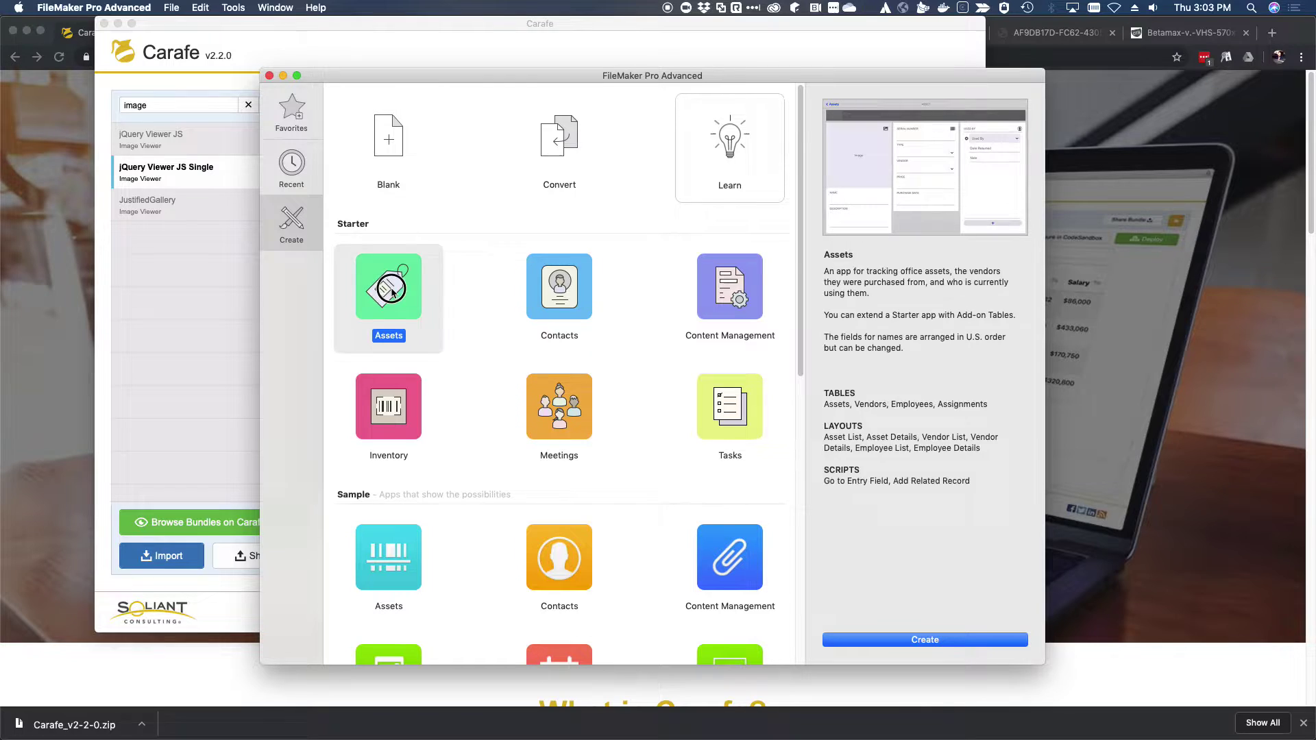
{"action": "double_click", "coordinate": [391, 291]}
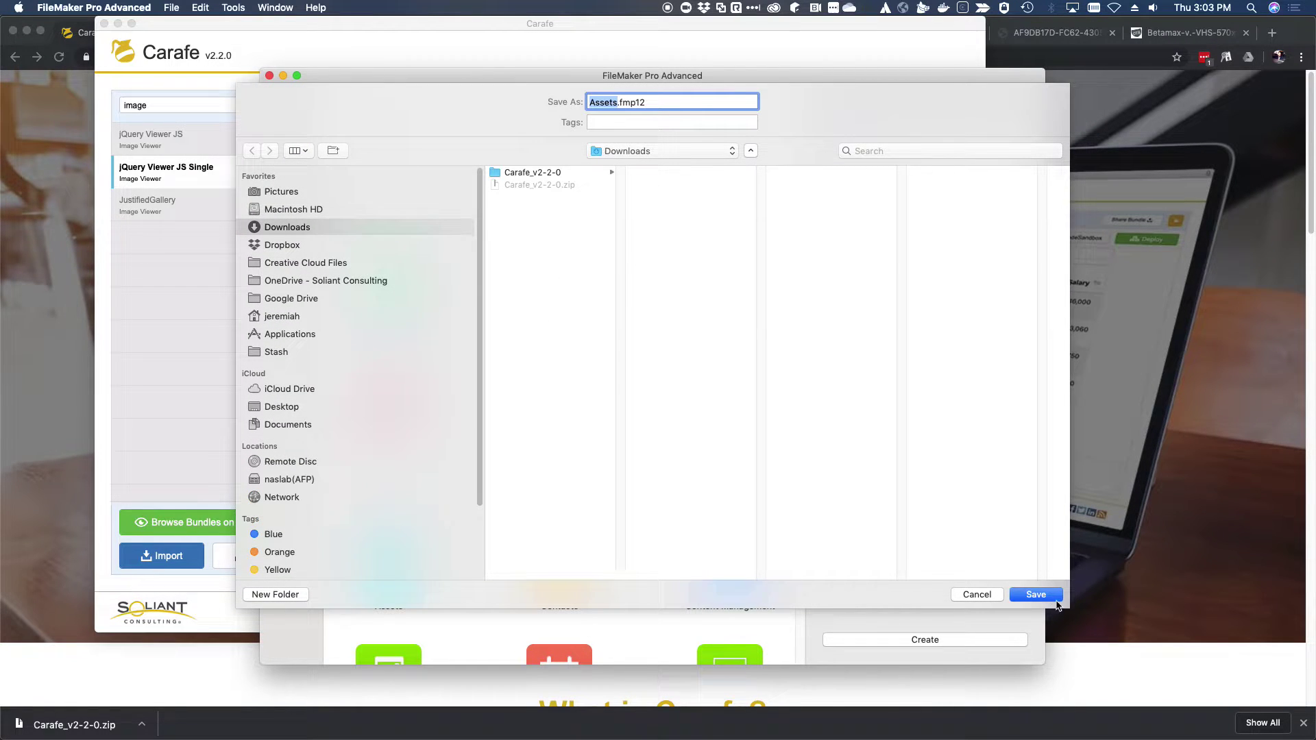
{"action": "left_click", "coordinate": [1046, 600]}
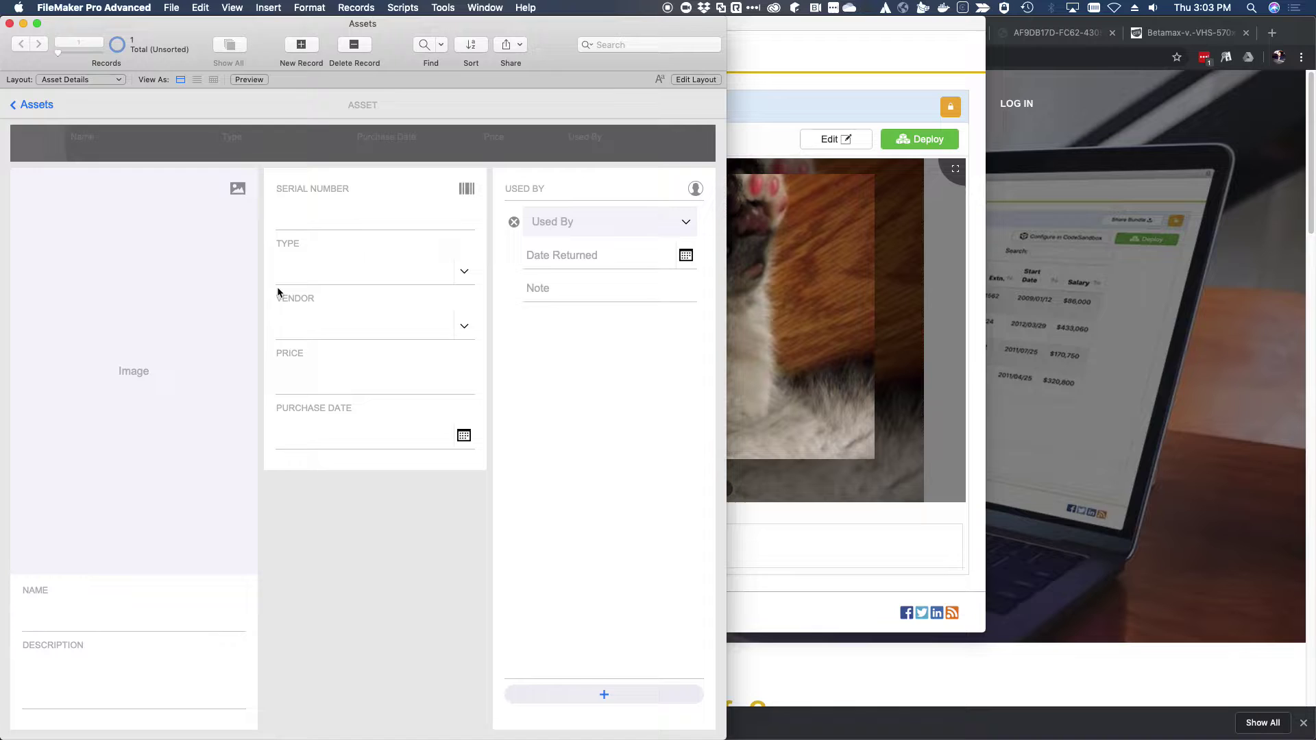
In Layout mode, draw a web viewer over the Image container
{"action": "key", "text": "super+l"}
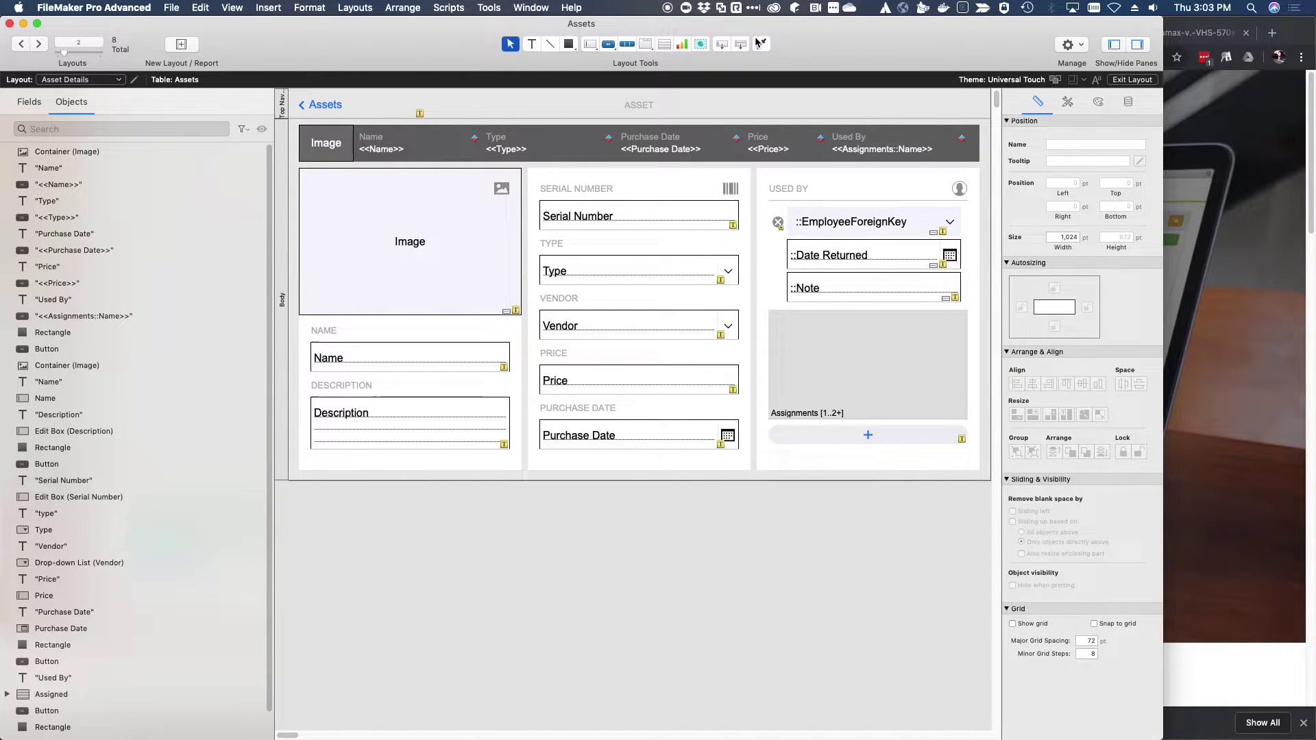
{"action": "left_click", "coordinate": [699, 45]}
{"action": "left_click_drag", "start_coordinate": [318, 180], "coordinate": [528, 321]}
{"action": "left_click_drag", "start_coordinate": [451, 261], "coordinate": [441, 257]}
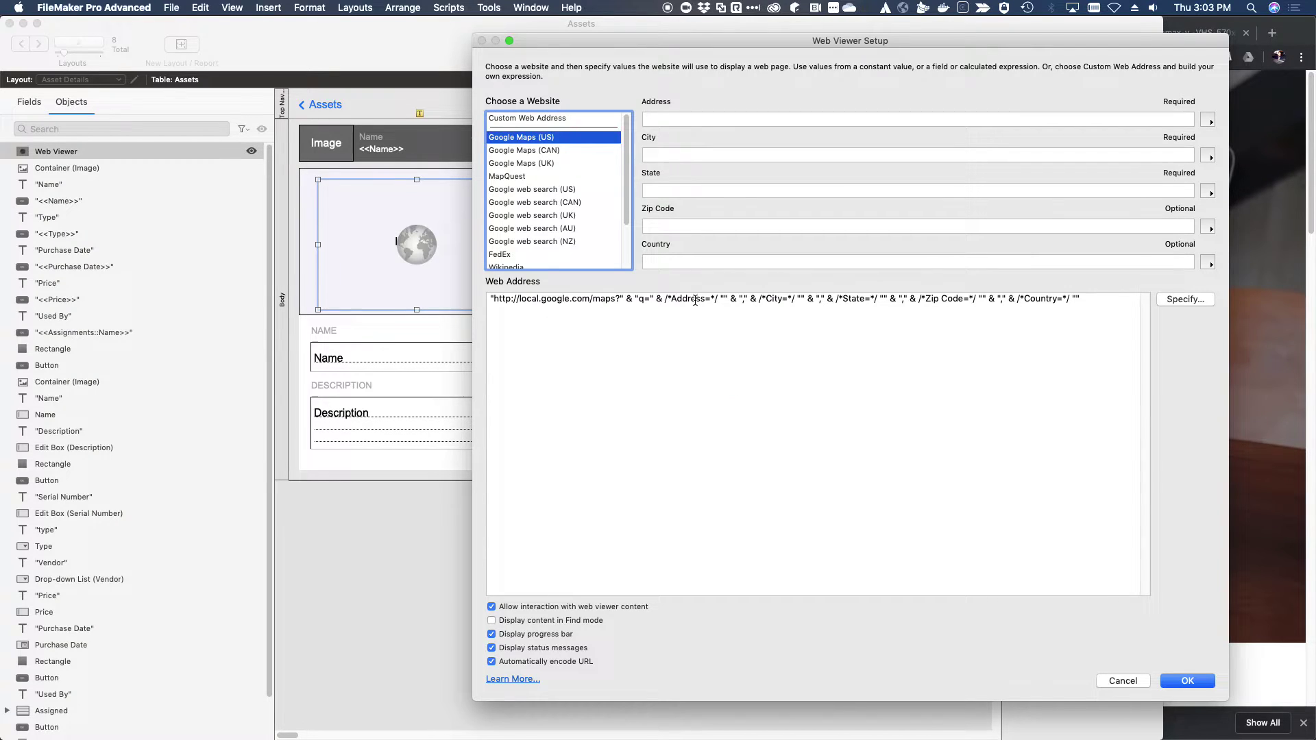
Give the web viewer an empty custom web address with progress bar, status messages and URL encoding off
{"action": "left_click", "coordinate": [547, 120]}
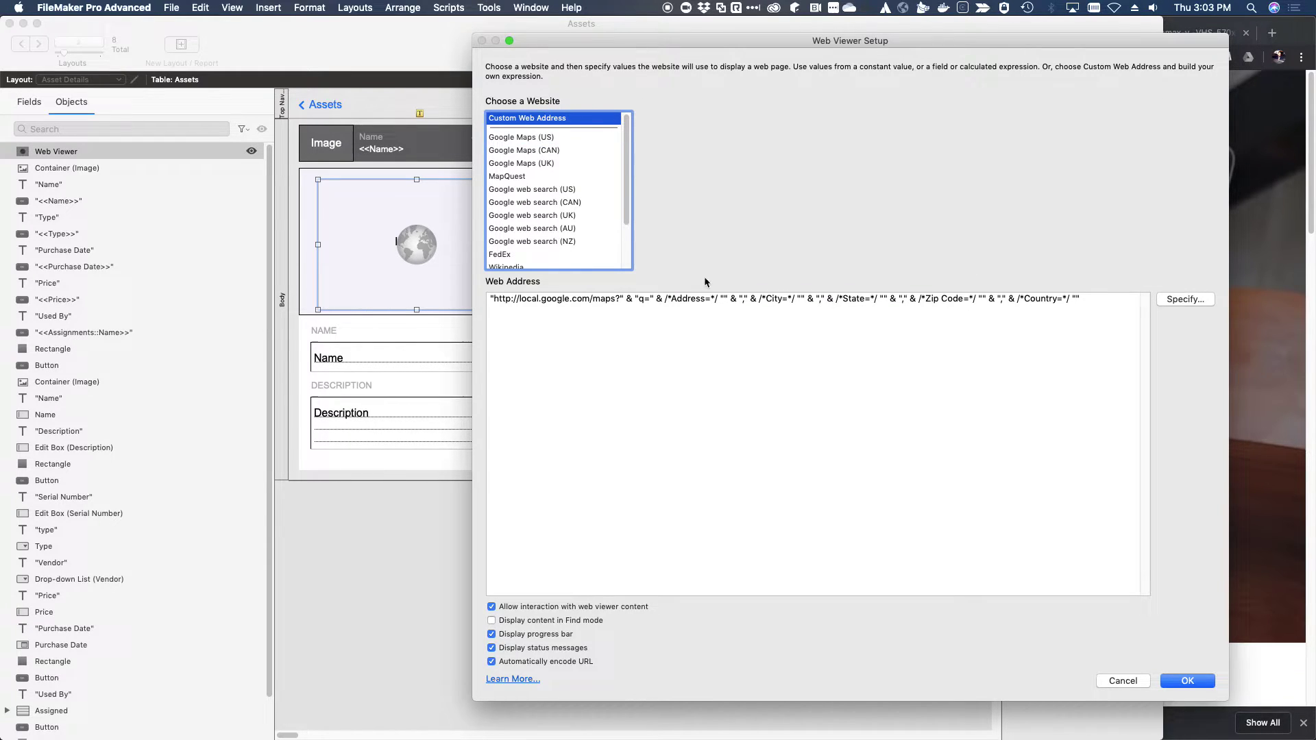
{"action": "left_click", "coordinate": [611, 354]}
{"action": "key", "text": "BackSpace"}
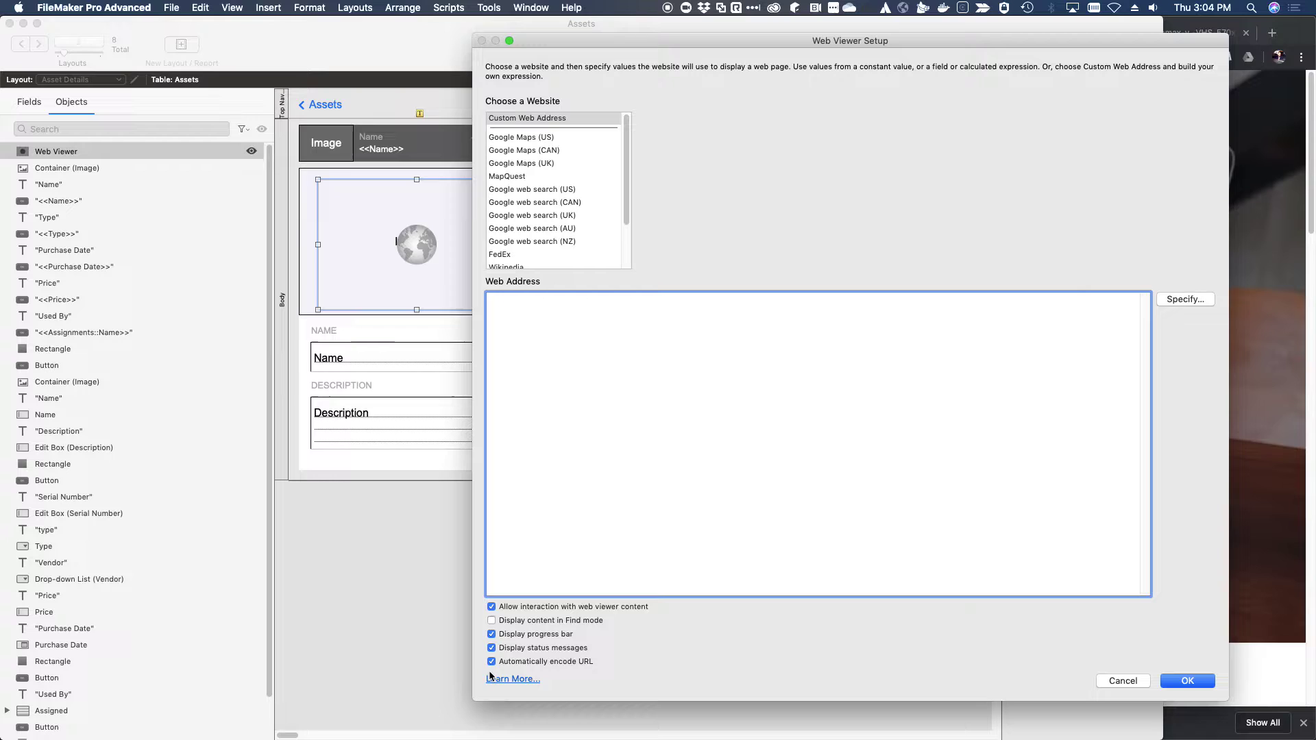
{"action": "left_click", "coordinate": [492, 634]}
{"action": "left_click", "coordinate": [492, 647]}
{"action": "left_click", "coordinate": [491, 661]}
{"action": "left_click", "coordinate": [1174, 685]}
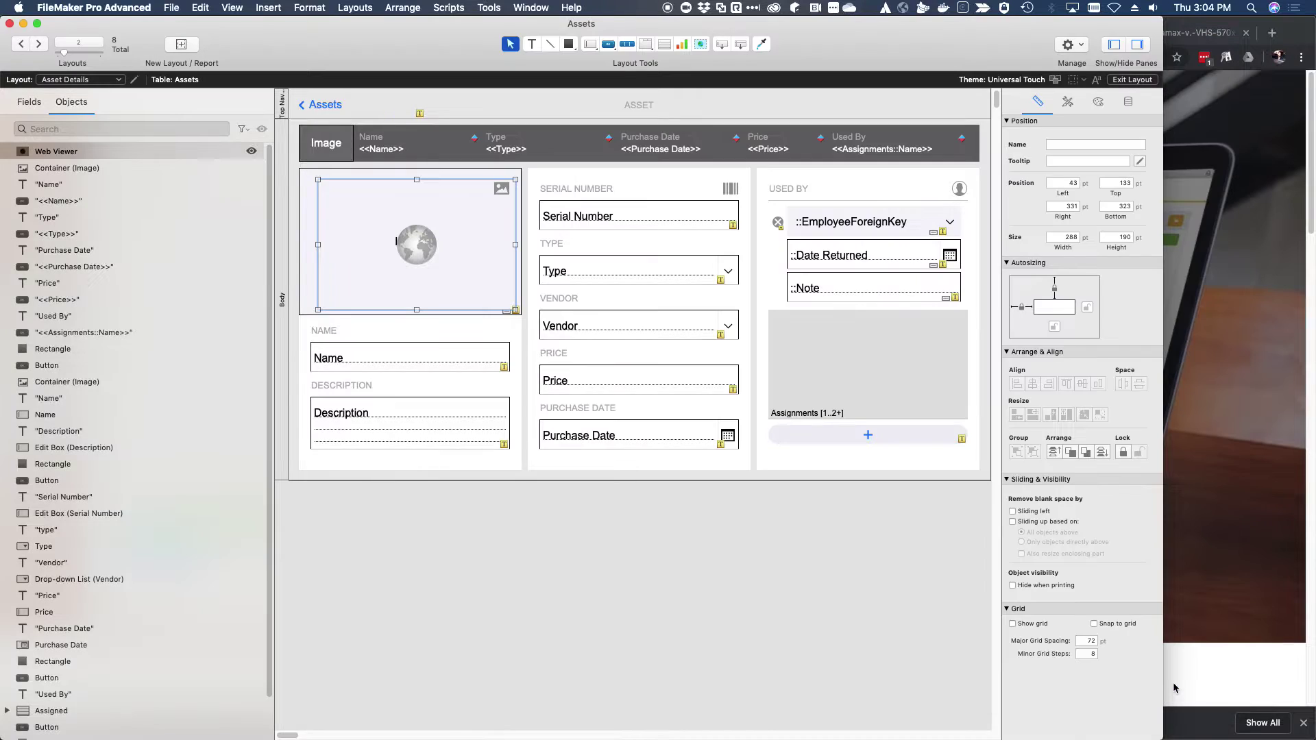
Anchor the web viewer, resize it to fill the Image area at 325 × 215 pt, and return to Browse mode
{"action": "left_click", "coordinate": [1054, 326]}
{"action": "left_click", "coordinate": [1087, 307]}
{"action": "left_click_drag", "start_coordinate": [318, 180], "coordinate": [298, 168]}
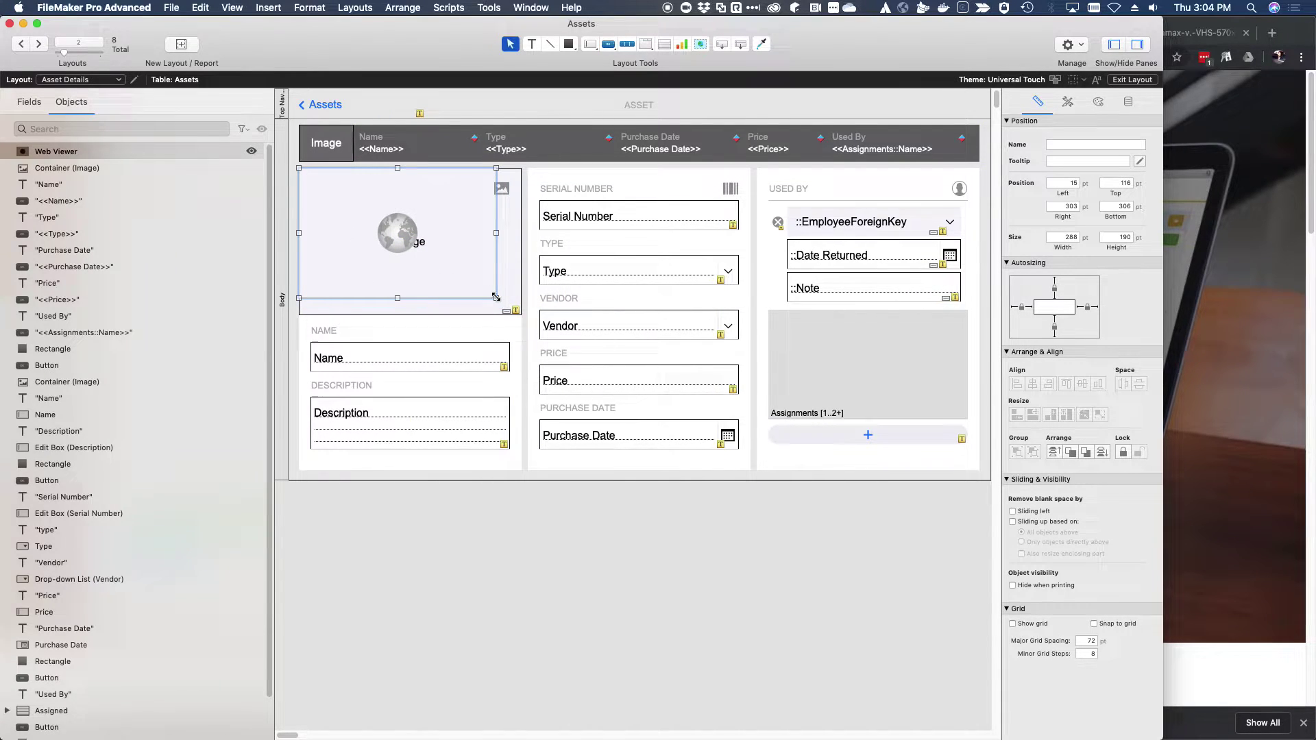
{"action": "left_click_drag", "start_coordinate": [495, 297], "coordinate": [523, 316]}
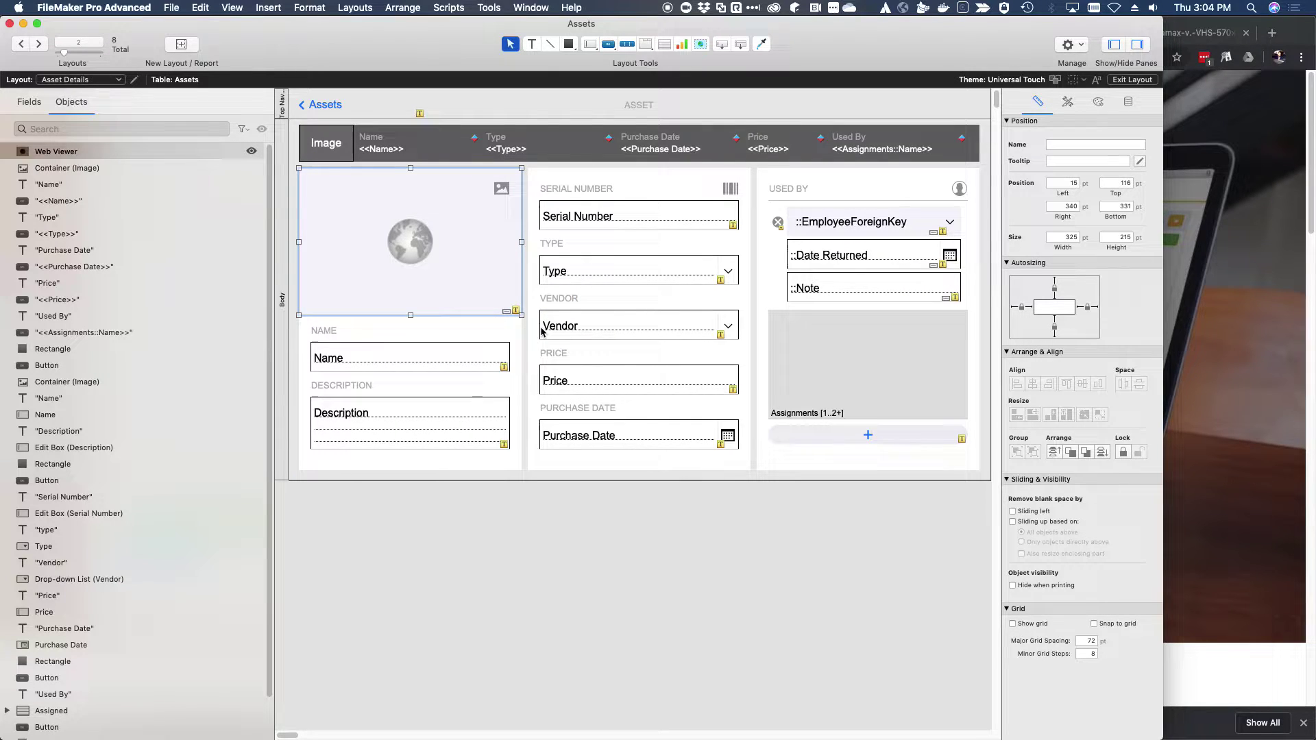
{"action": "left_click", "coordinate": [1054, 288]}
{"action": "key", "text": "super+b"}
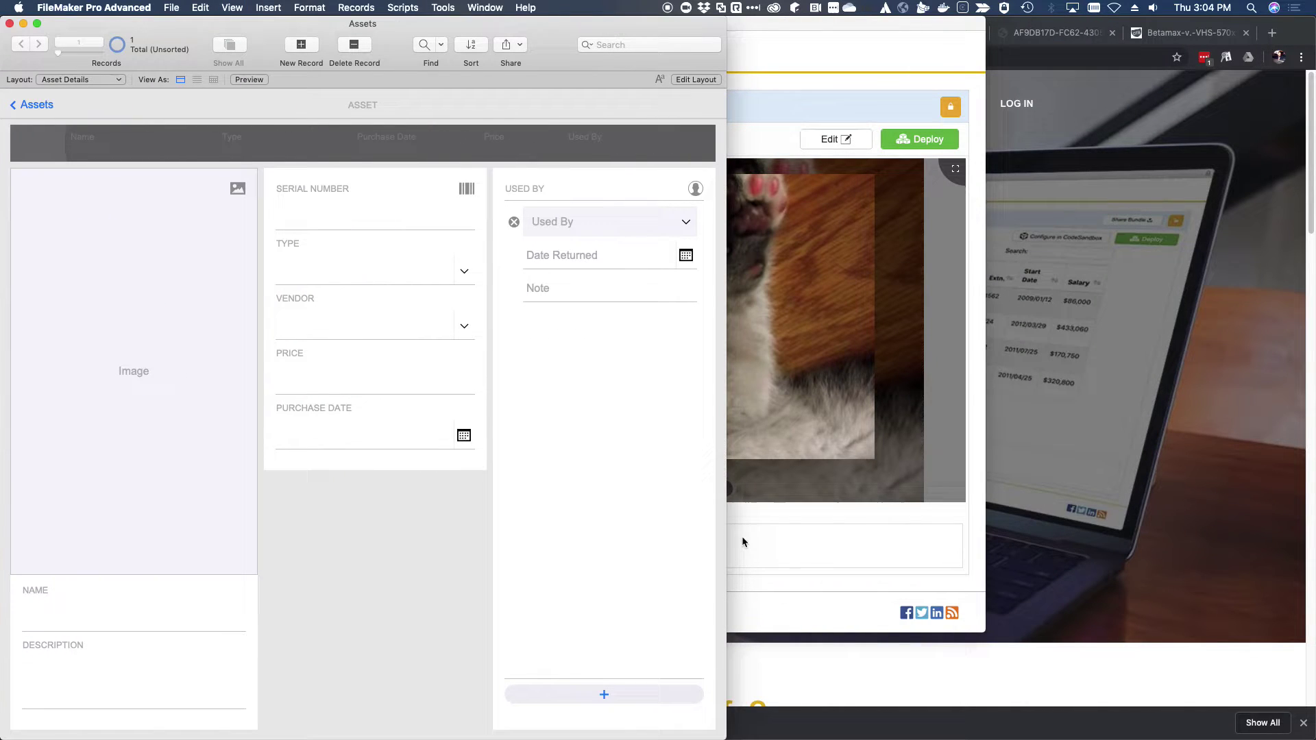
Stretch the Assets window rightward to span the whole screen width
{"action": "left_click_drag", "start_coordinate": [726, 545], "coordinate": [1308, 490]}
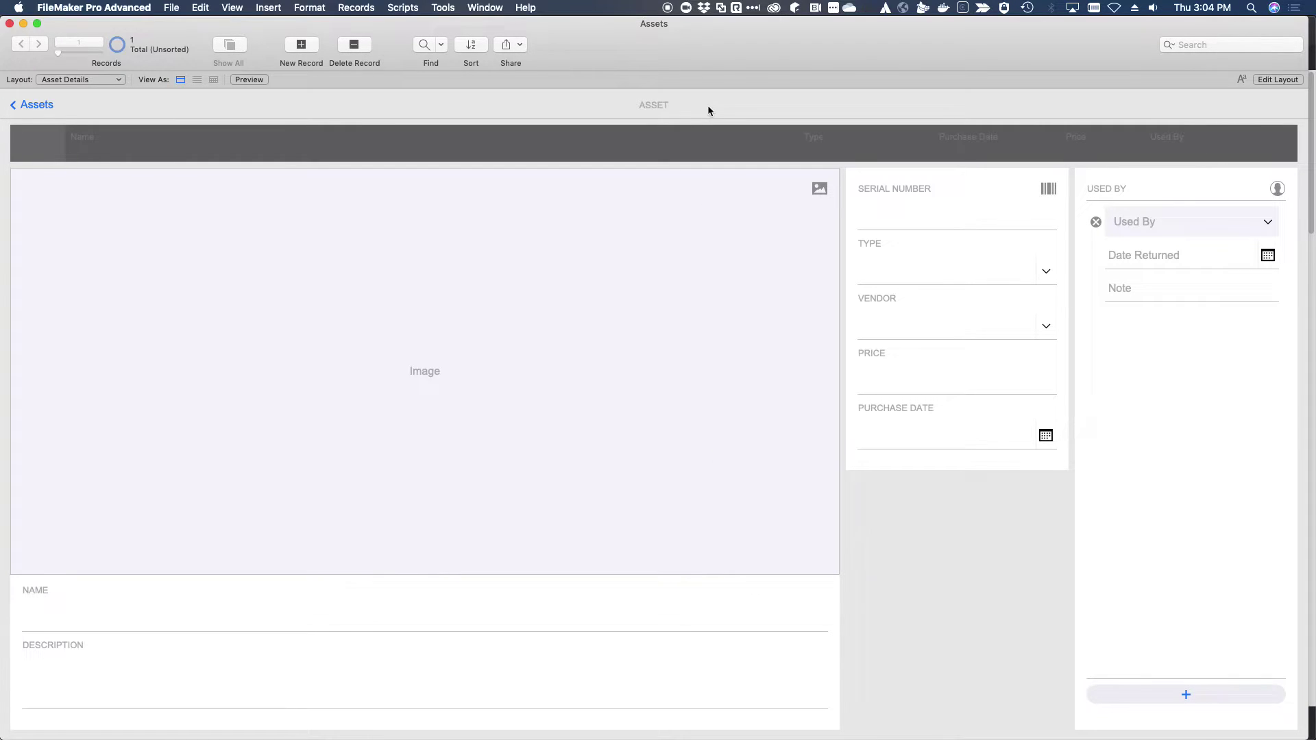
From the Carafe window, copy the jQuery Viewer JS Single standard deployment script to the clipboard
{"action": "left_click", "coordinate": [485, 8]}
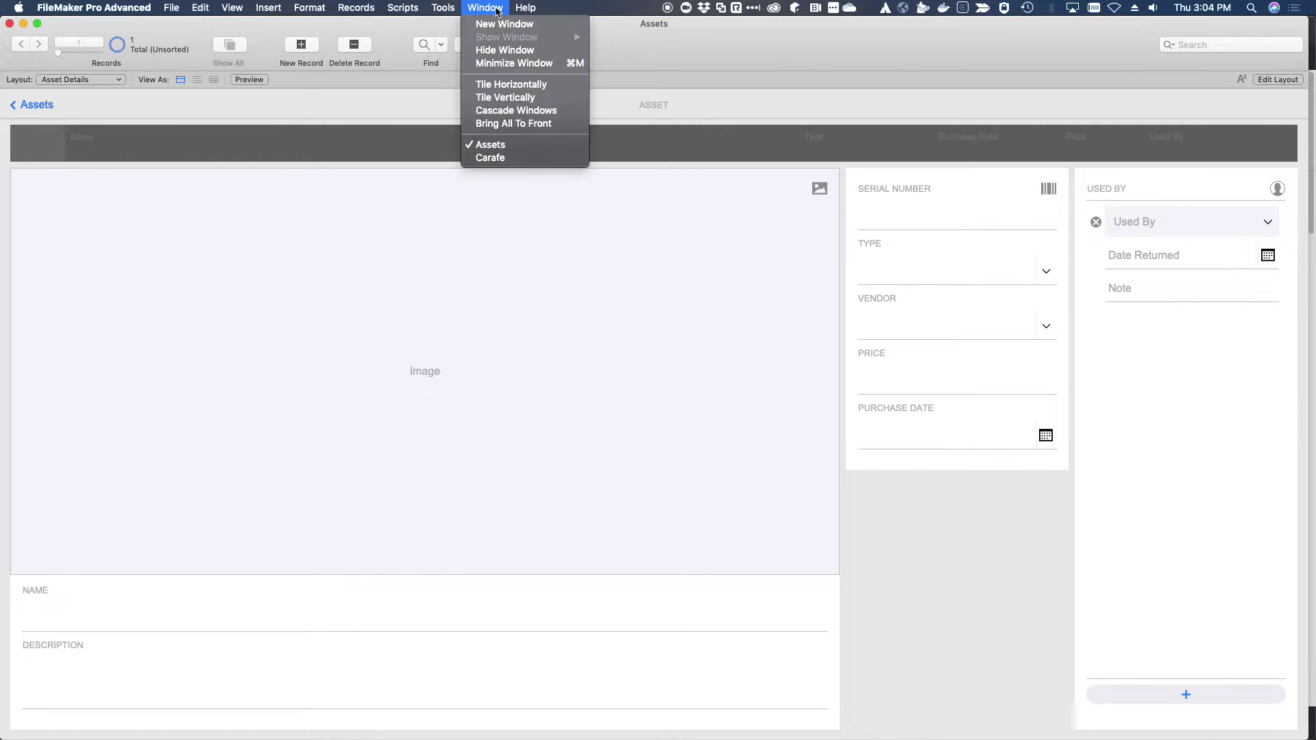
{"action": "left_click", "coordinate": [489, 158]}
{"action": "left_click", "coordinate": [923, 144]}
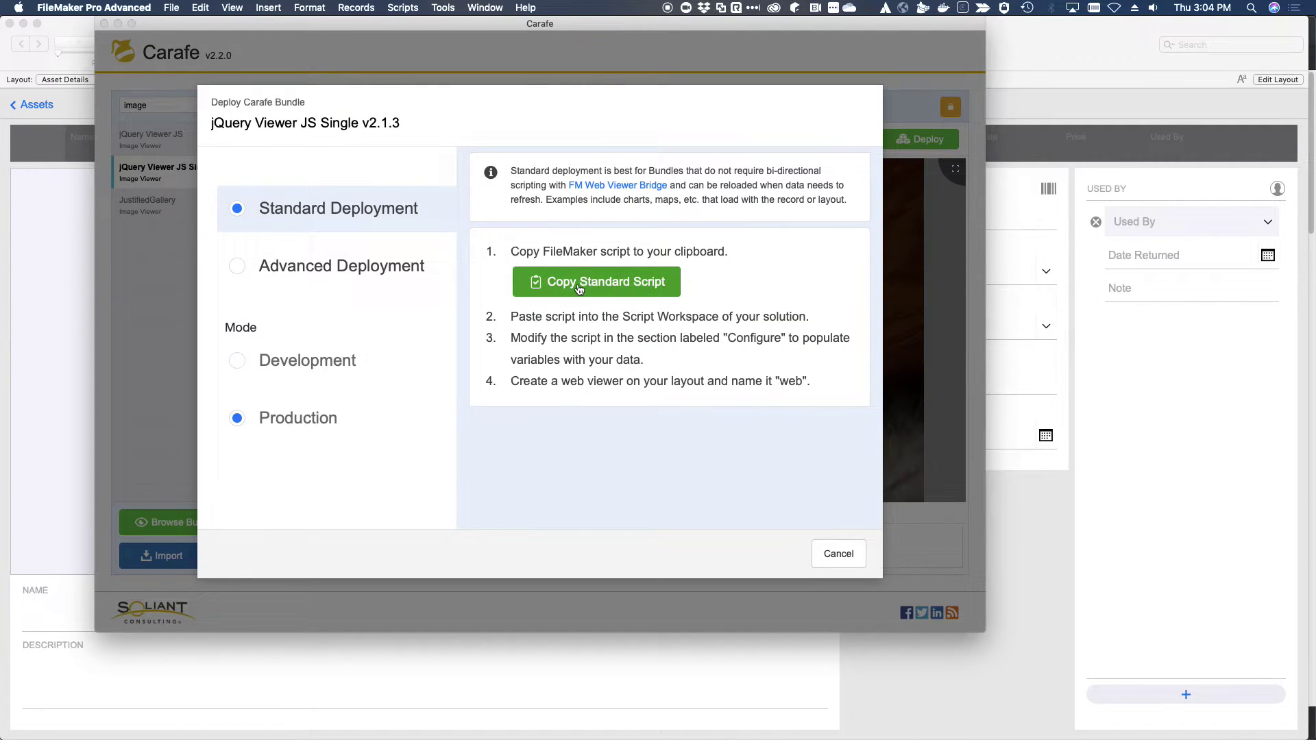
{"action": "left_click", "coordinate": [579, 289]}
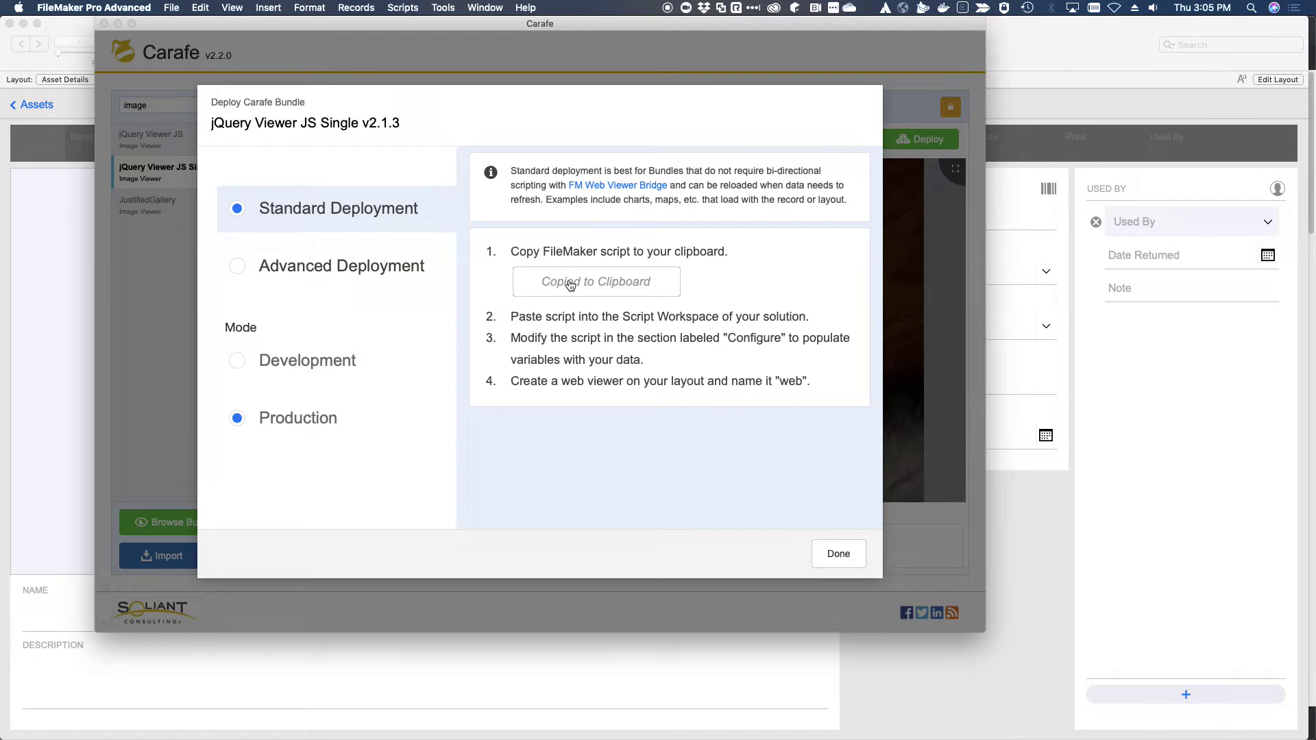
{"action": "left_click", "coordinate": [836, 554]}
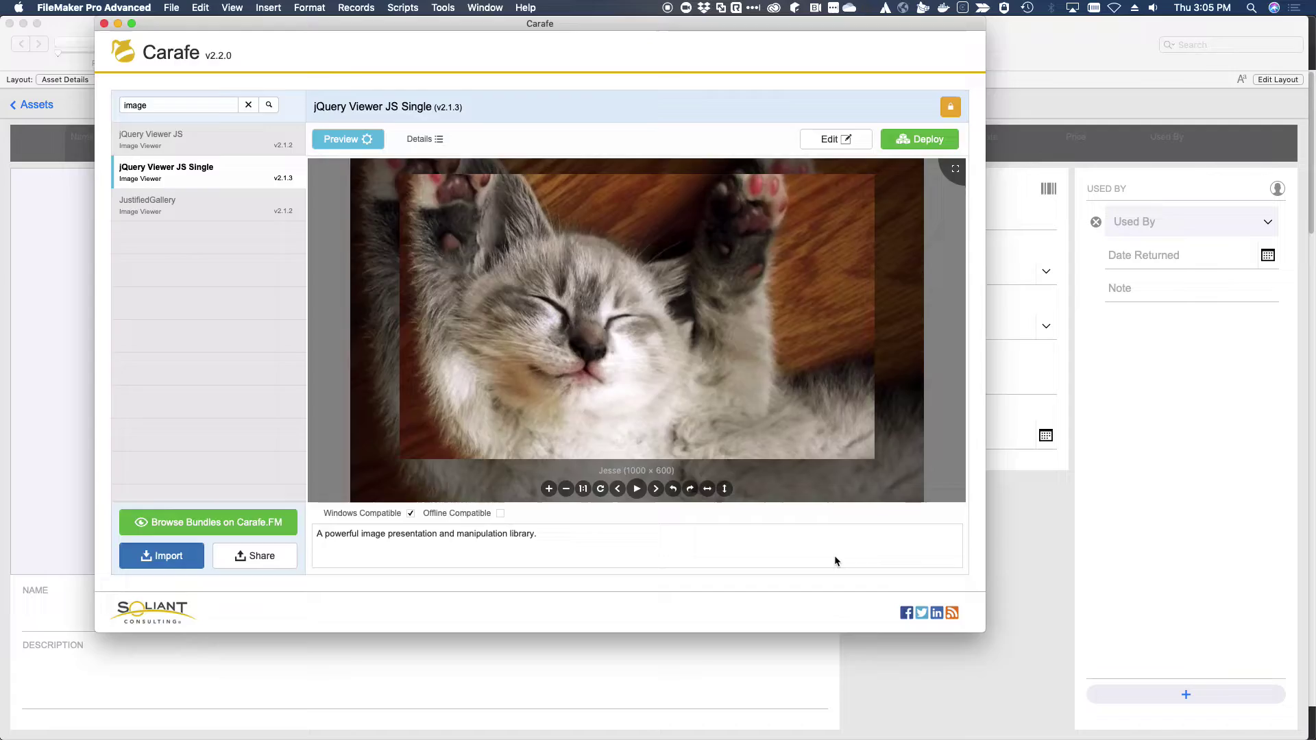
Close Carafe, then in Script Workspace create a 'Carafe' folder and paste the Loader script into it
{"action": "key", "text": "super+w"}
{"action": "key", "text": "super+shift+s"}
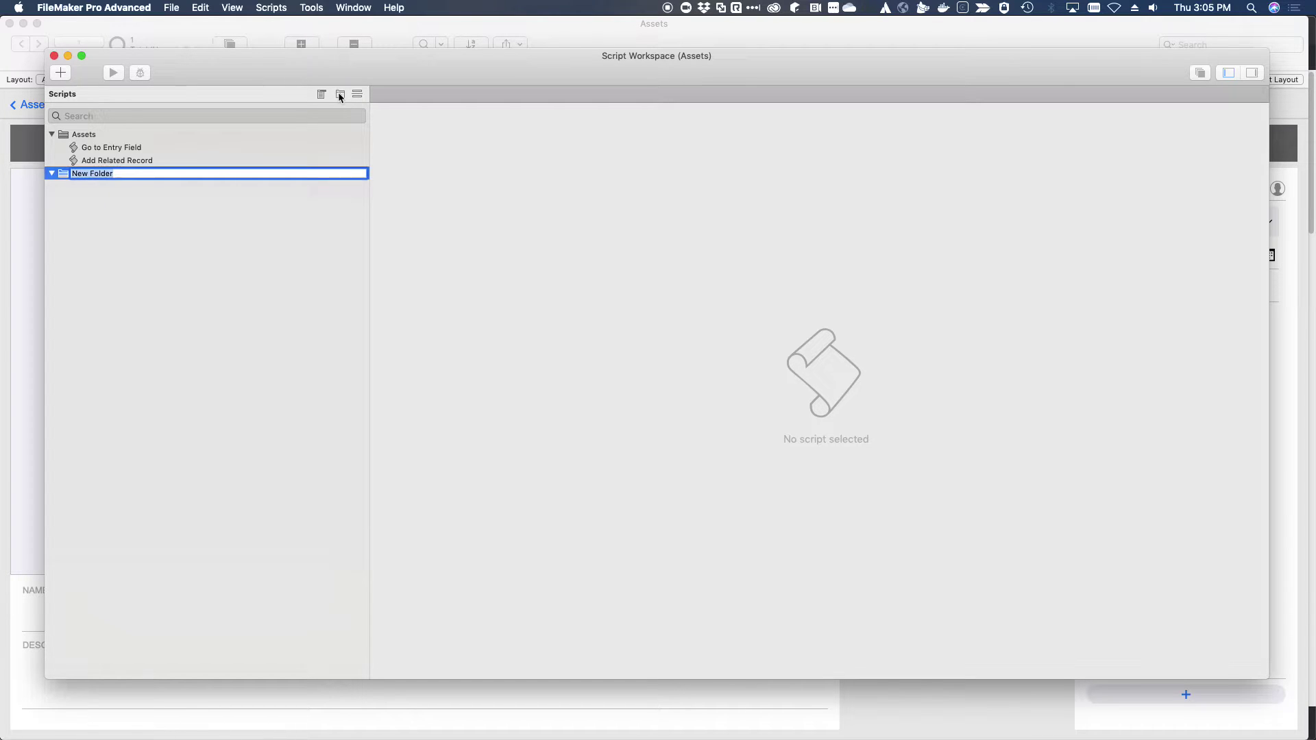
{"action": "type", "text": "Carafe"}
{"action": "key", "text": "Return"}
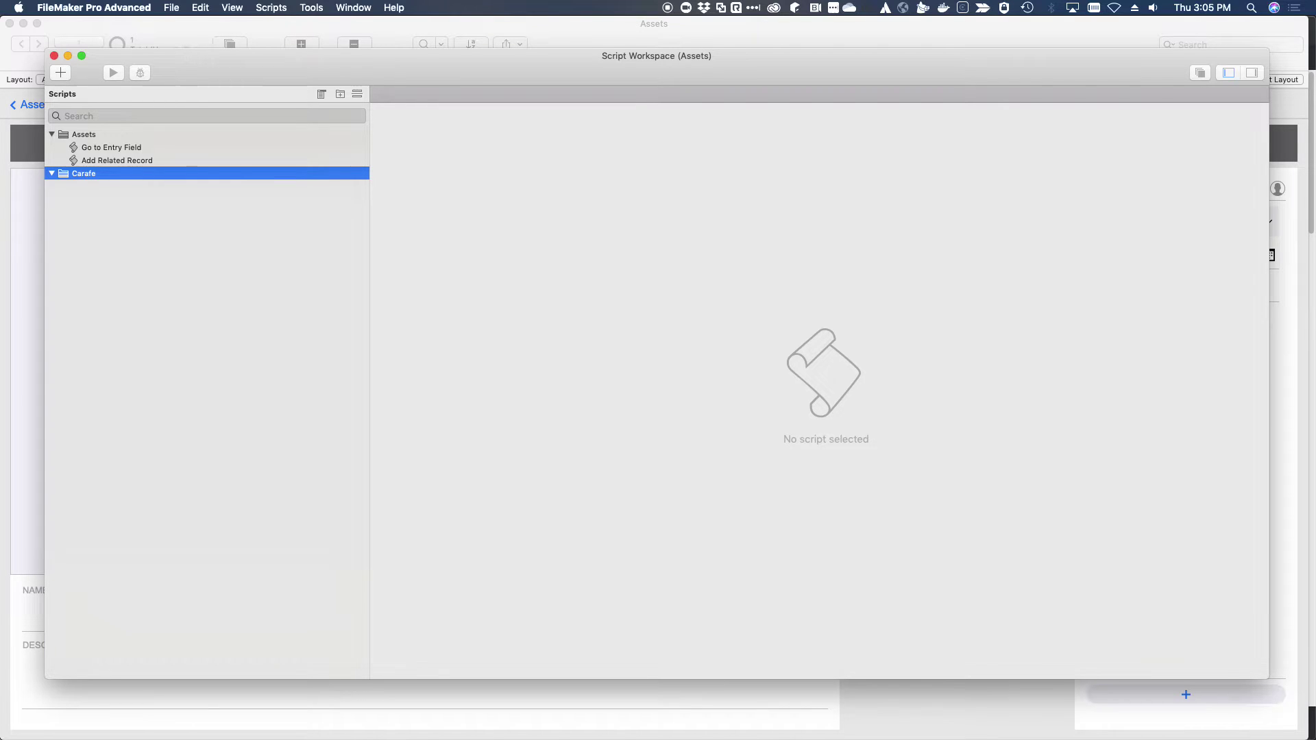
{"action": "key", "text": "super+v"}
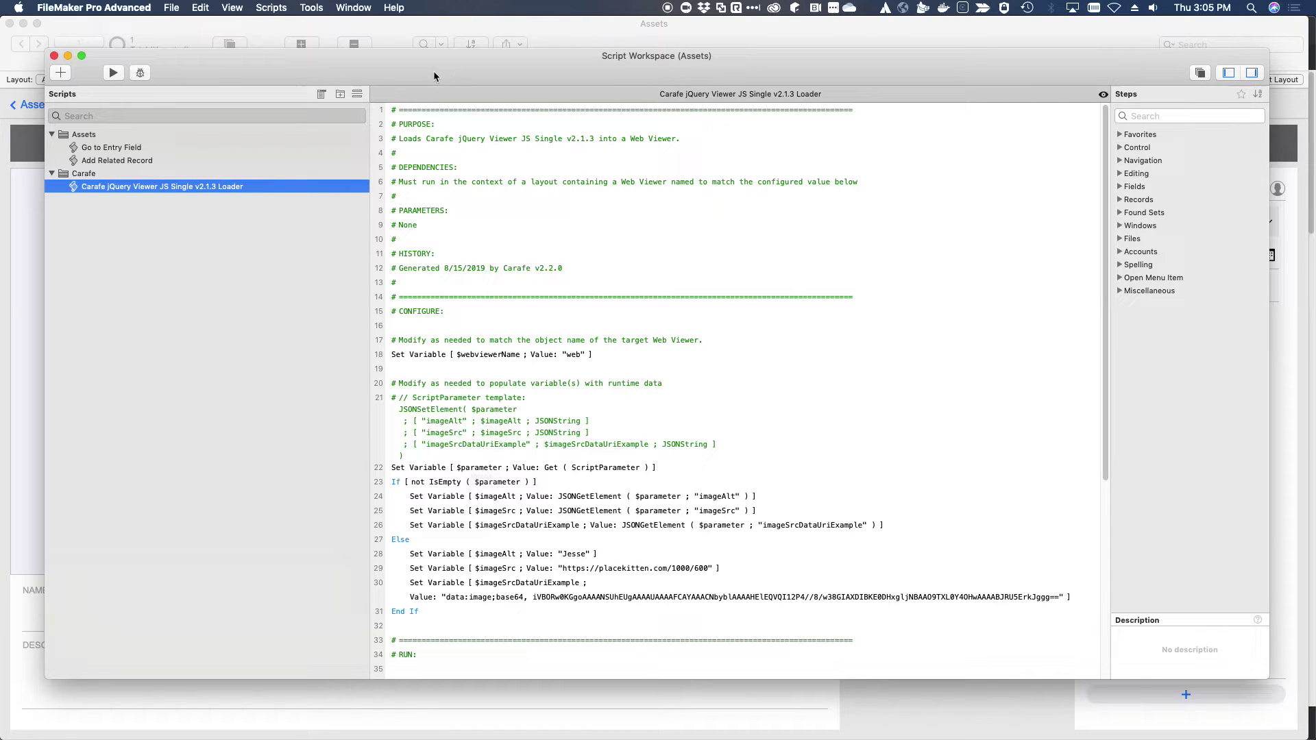
{"action": "left_click", "coordinate": [27, 243]}
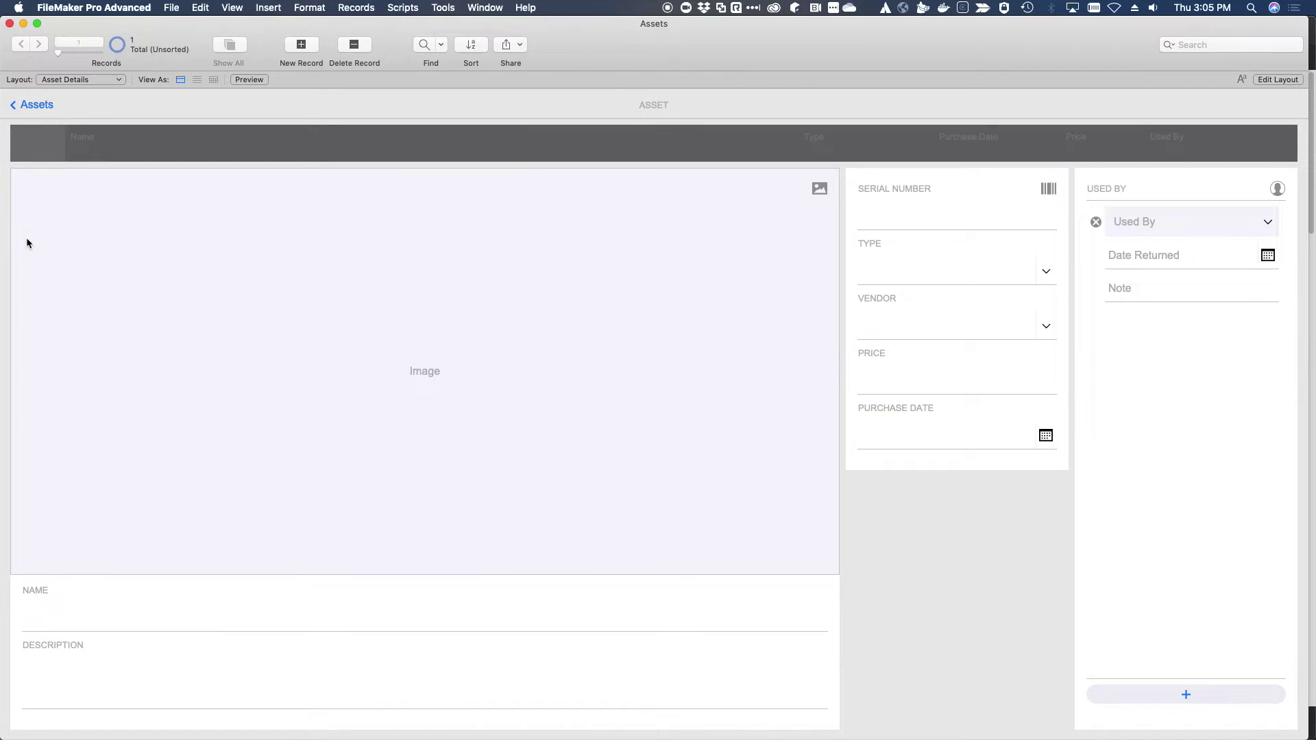
Select the Image web viewer, confirm line 18 of the loader script expects 'web', and edit its object name
{"action": "key", "text": "super+l"}
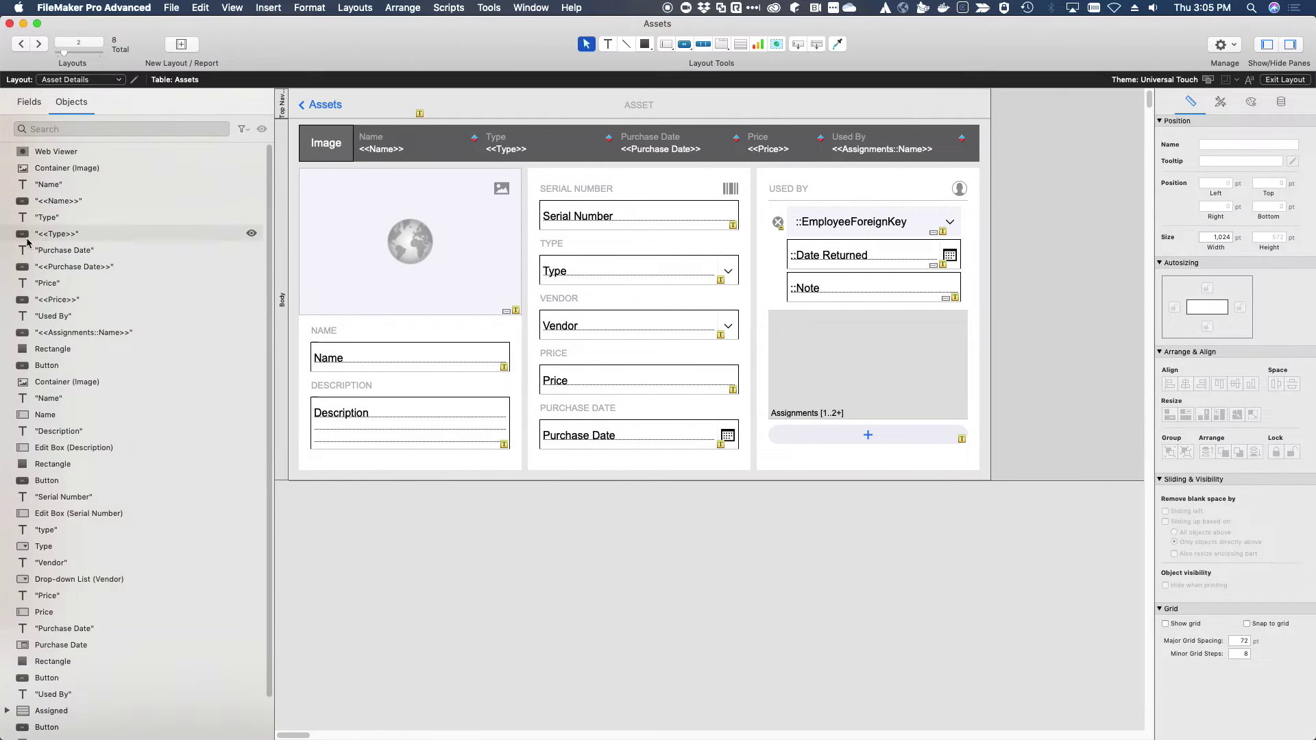
{"action": "left_click", "coordinate": [388, 281]}
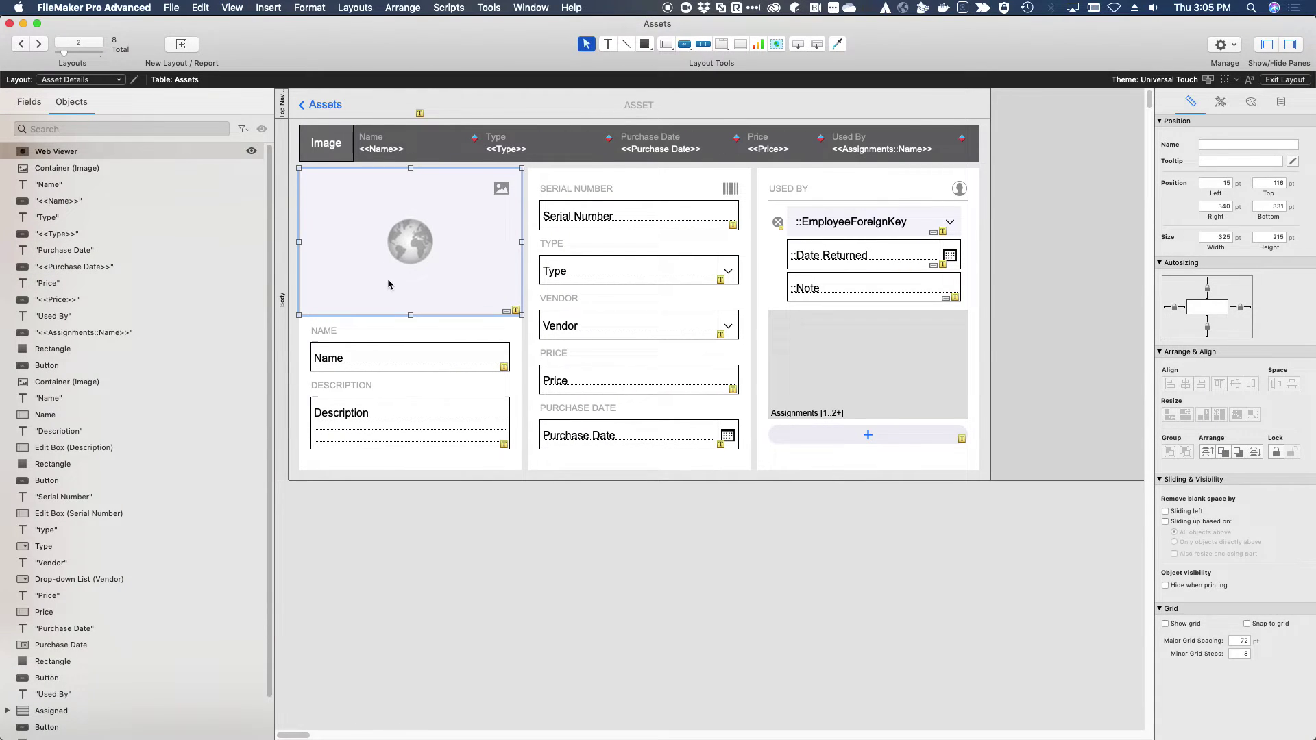
{"action": "key", "text": "super+shift+s"}
{"action": "left_click", "coordinate": [411, 355]}
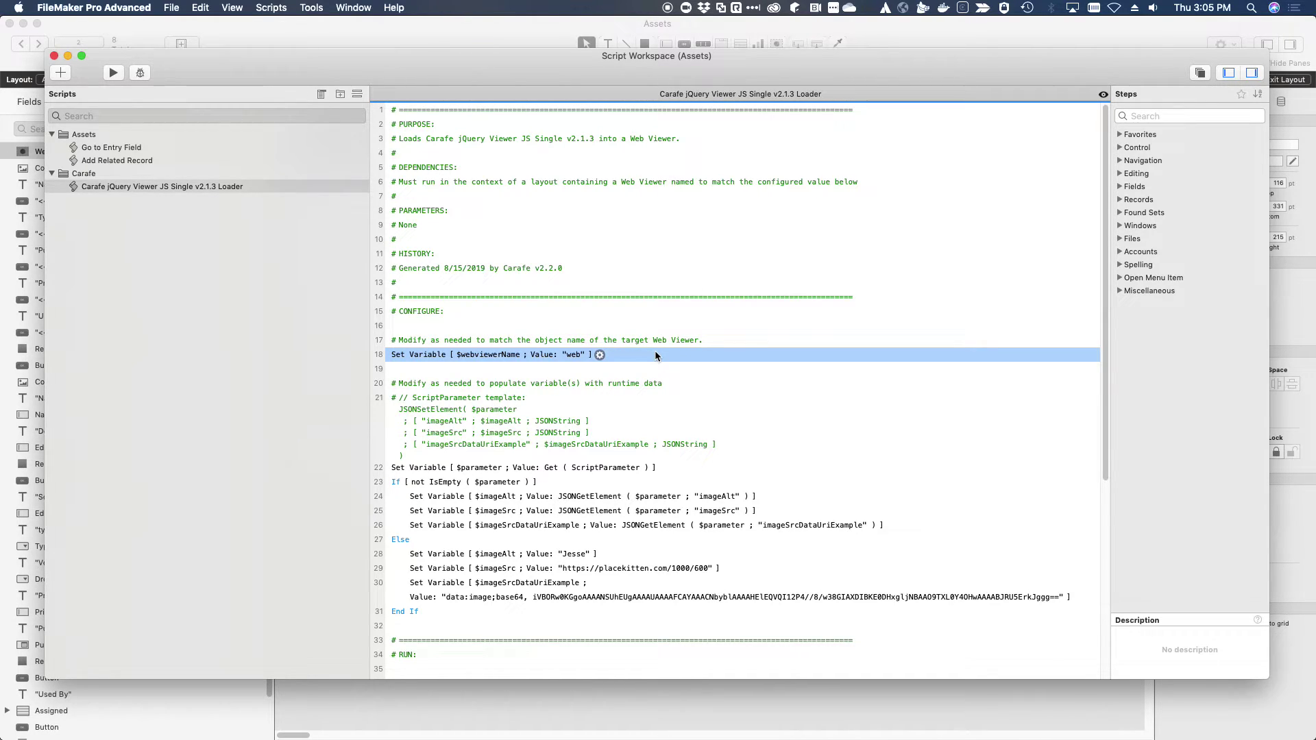
{"action": "left_click", "coordinate": [9, 47]}
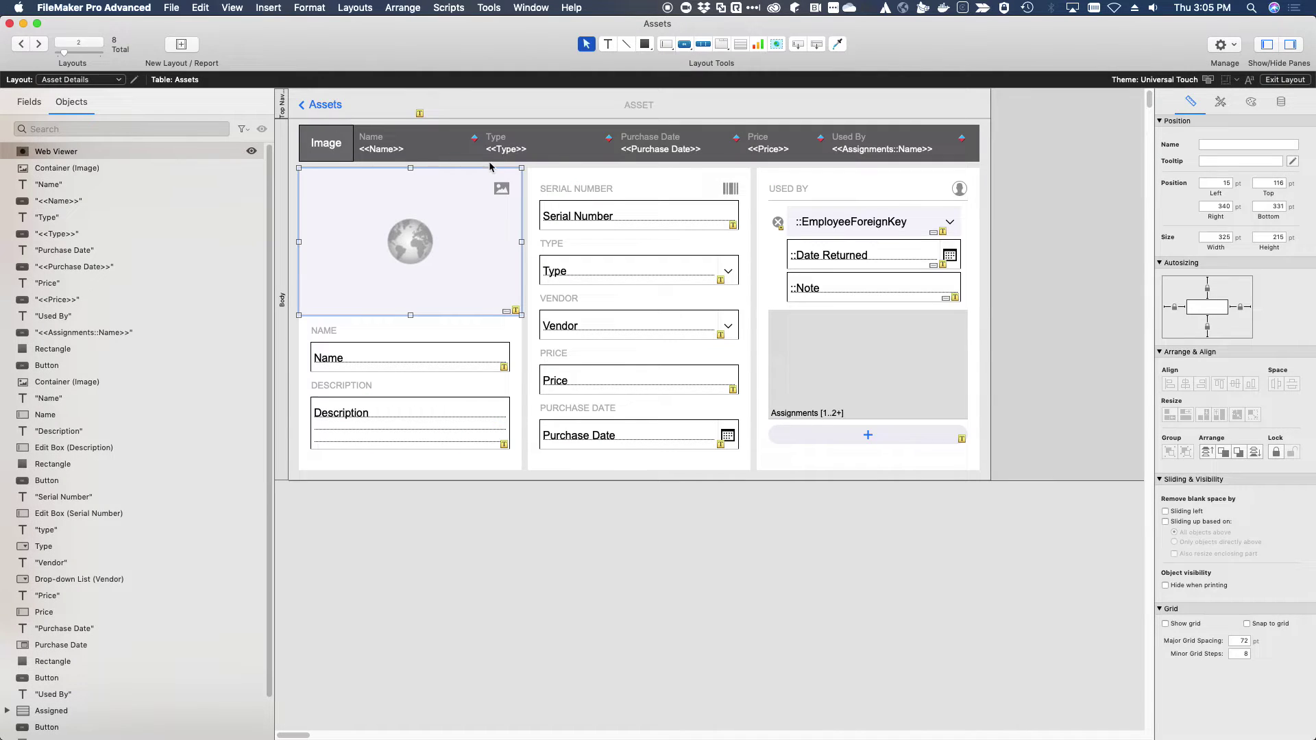
{"action": "left_click", "coordinate": [1228, 144]}
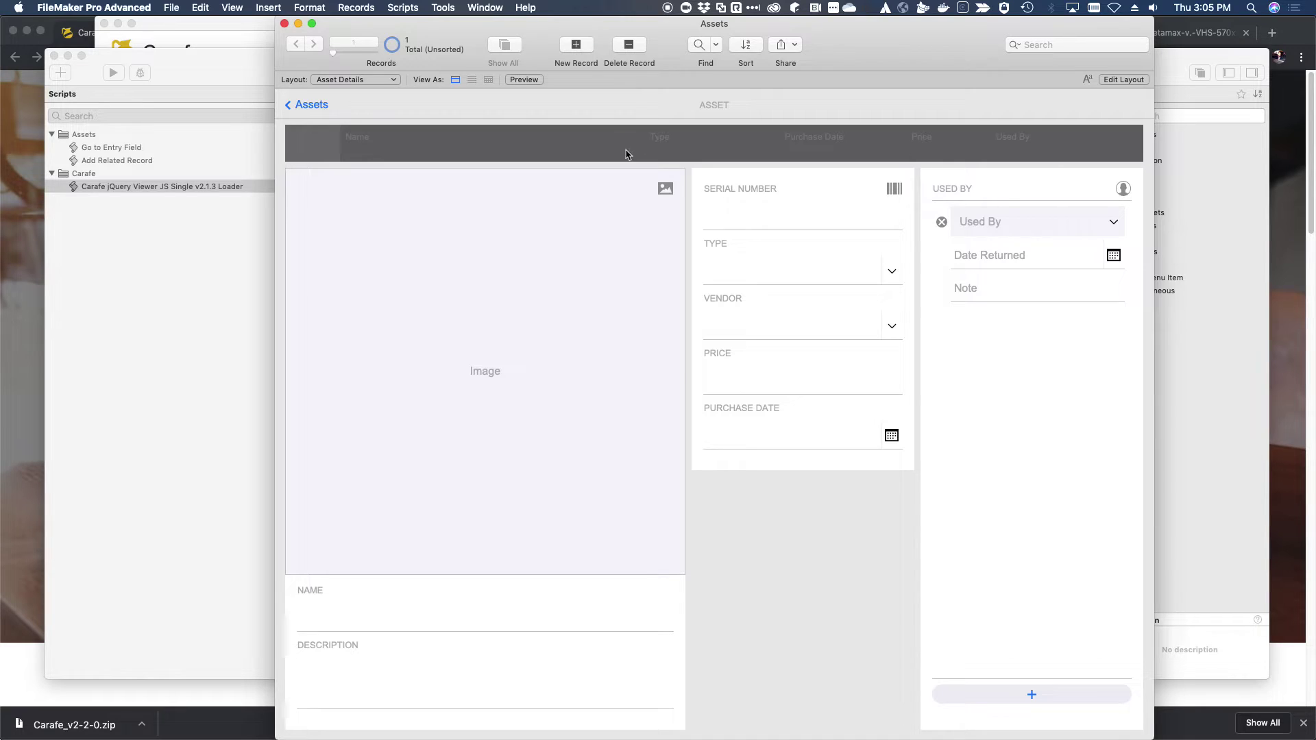
Run the jQuery Viewer loader script, then move and widen the Assets window so the kitten viewer grows
{"action": "left_click", "coordinate": [184, 187]}
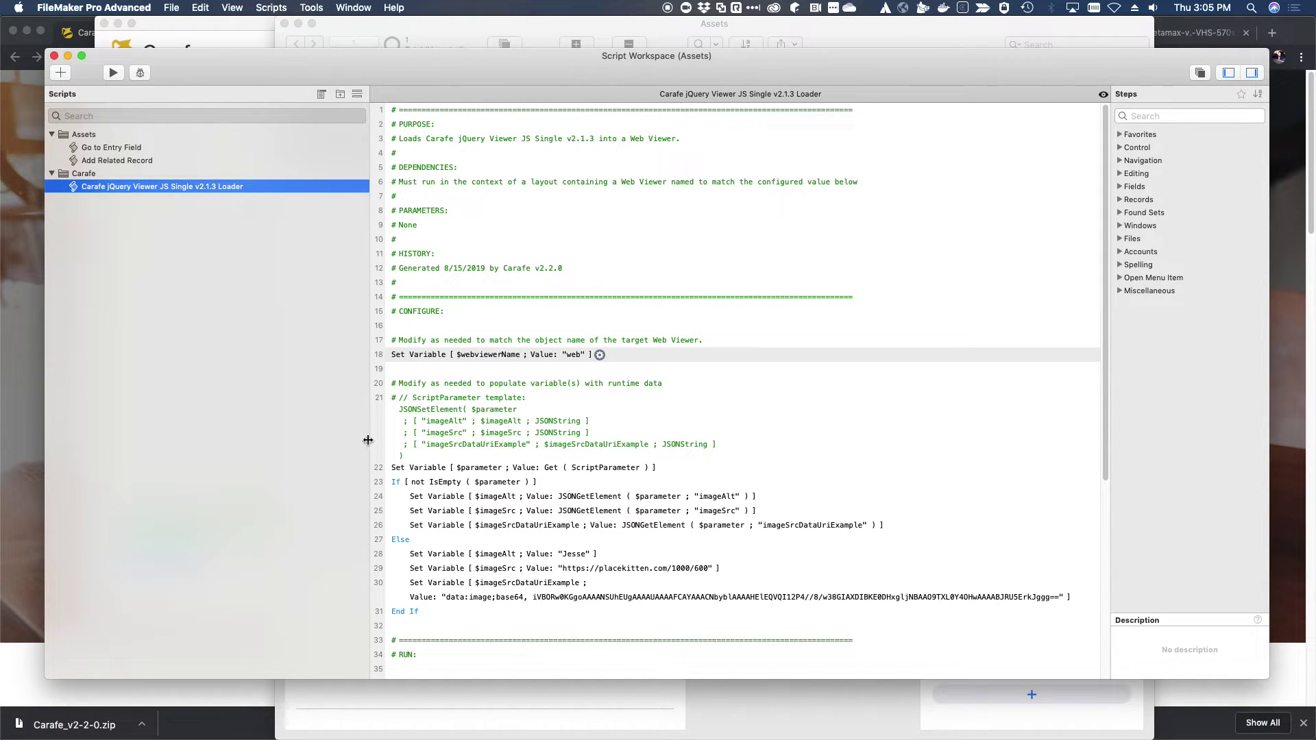
{"action": "left_click", "coordinate": [114, 74]}
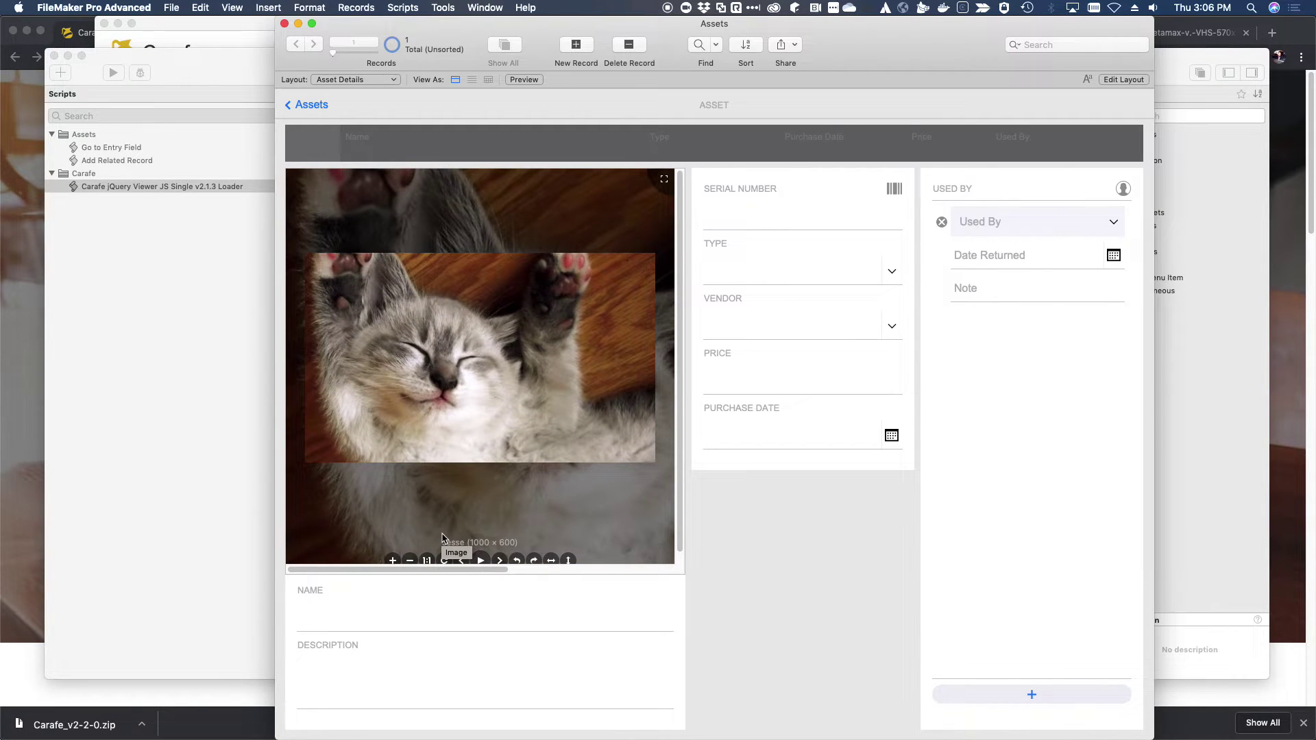
{"action": "left_click_drag", "start_coordinate": [1144, 738], "coordinate": [1286, 700]}
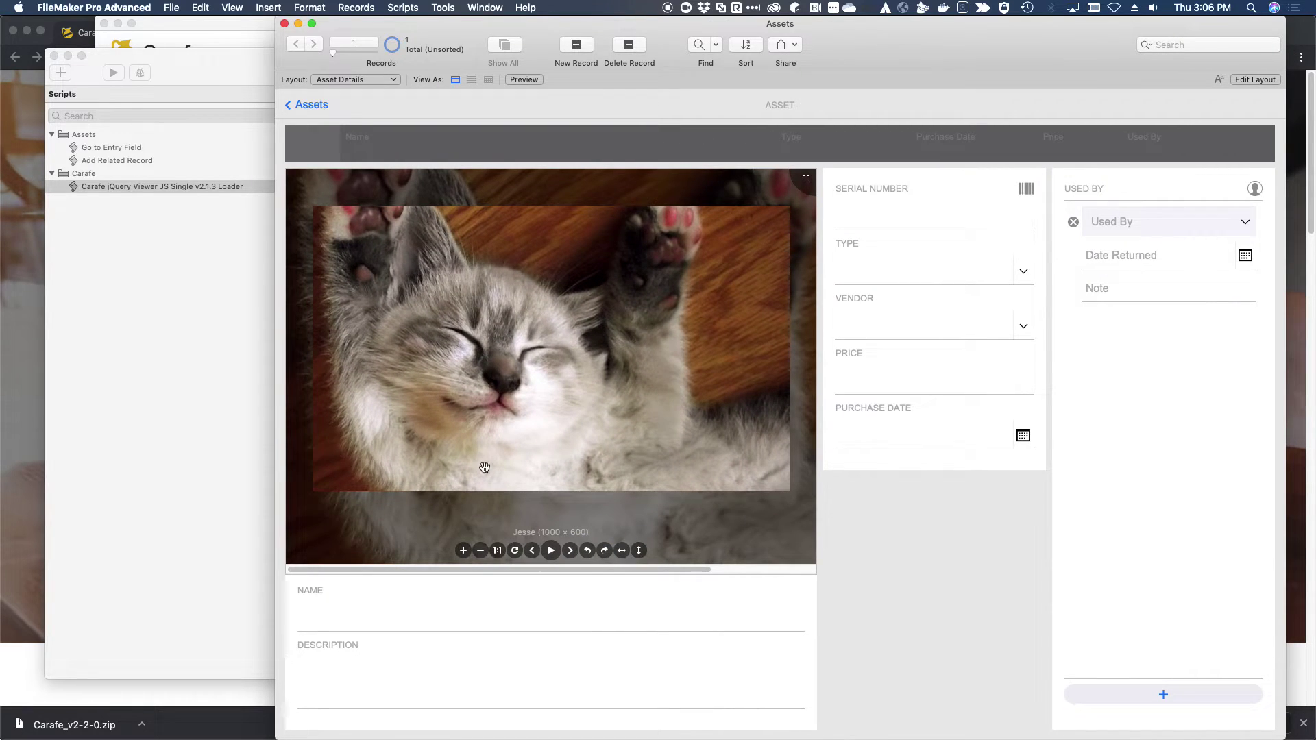
{"action": "left_click_drag", "start_coordinate": [348, 26], "coordinate": [186, 26]}
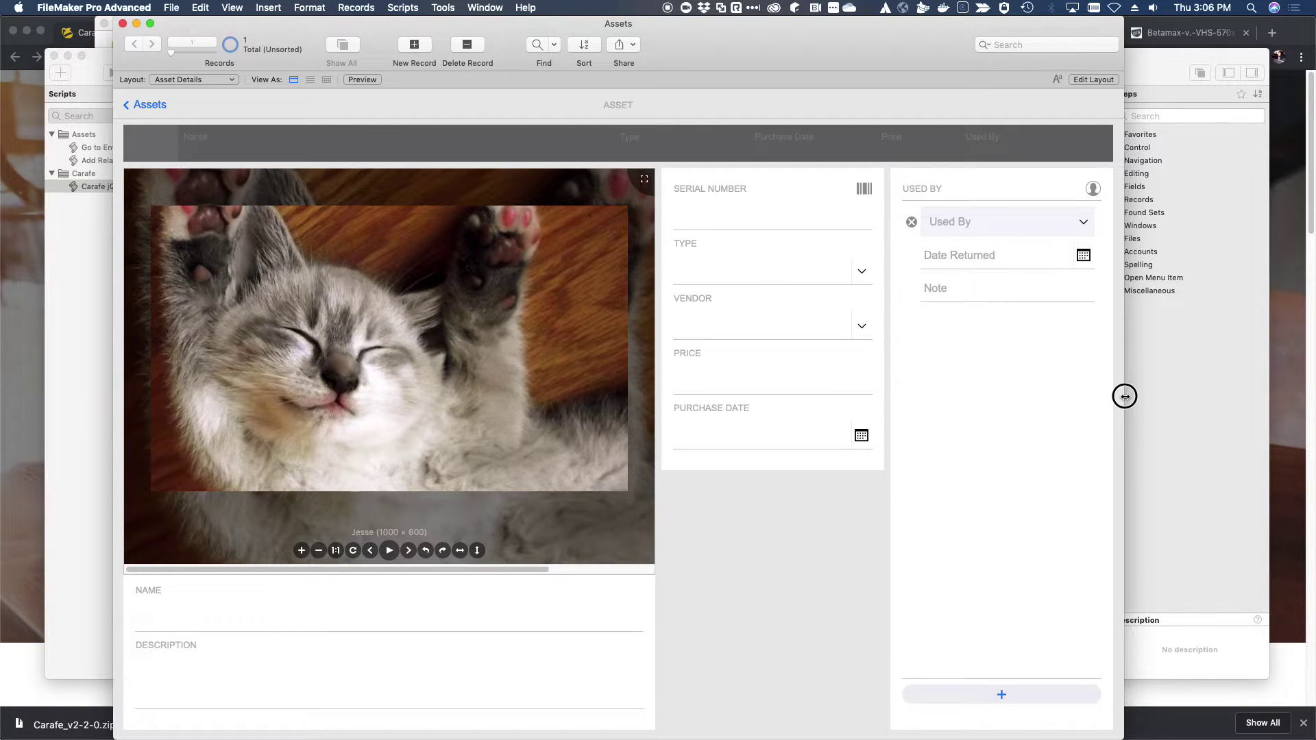
{"action": "left_click_drag", "start_coordinate": [1122, 388], "coordinate": [1246, 392]}
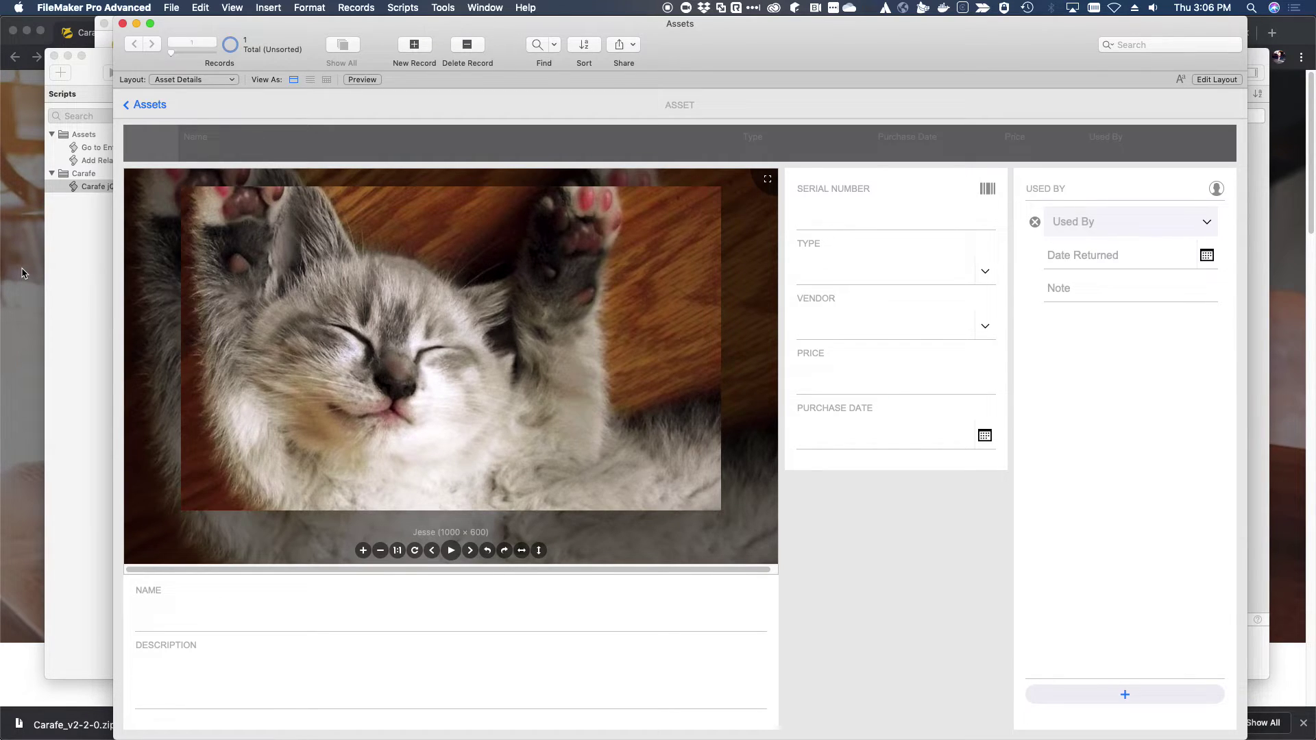
Bring the Carafe window forward and open the jQuery Viewer JS Single bundle in CodeSandbox via Edit > Online
{"action": "key", "text": "super+shift+s"}
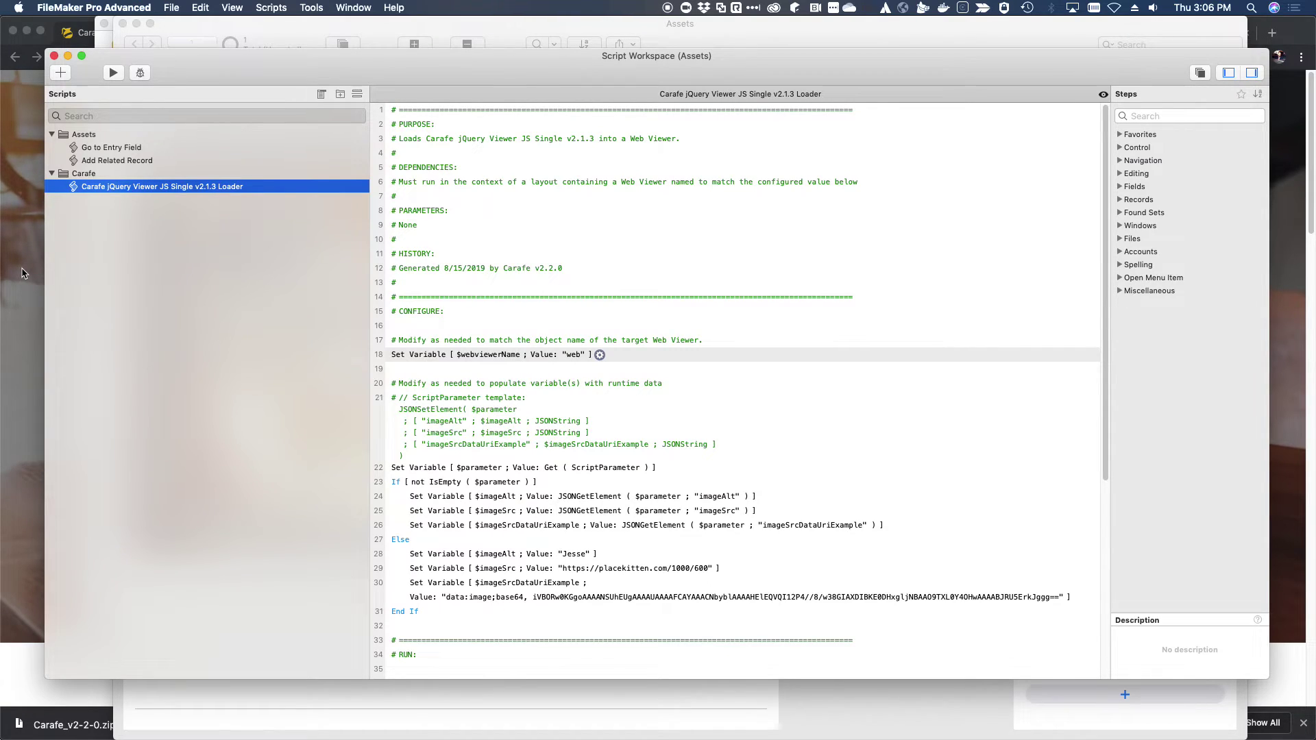
{"action": "left_click", "coordinate": [363, 7]}
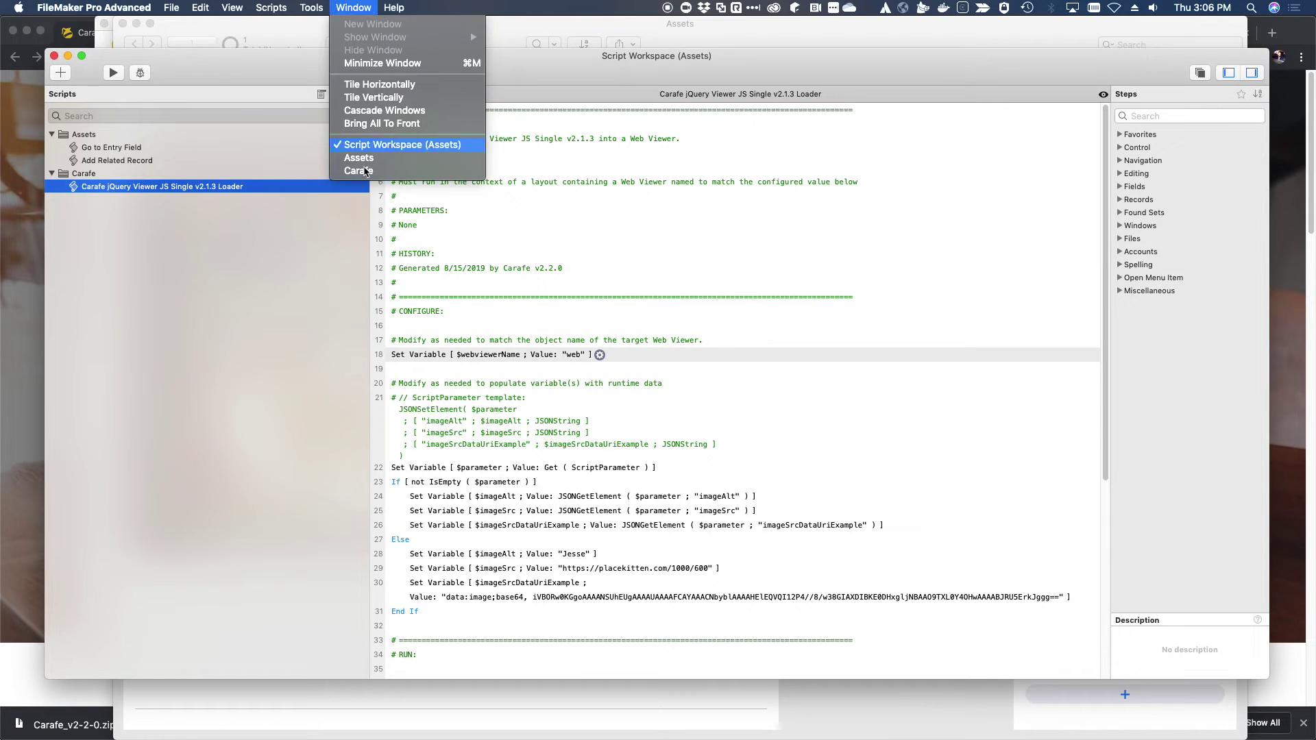
{"action": "left_click", "coordinate": [364, 171]}
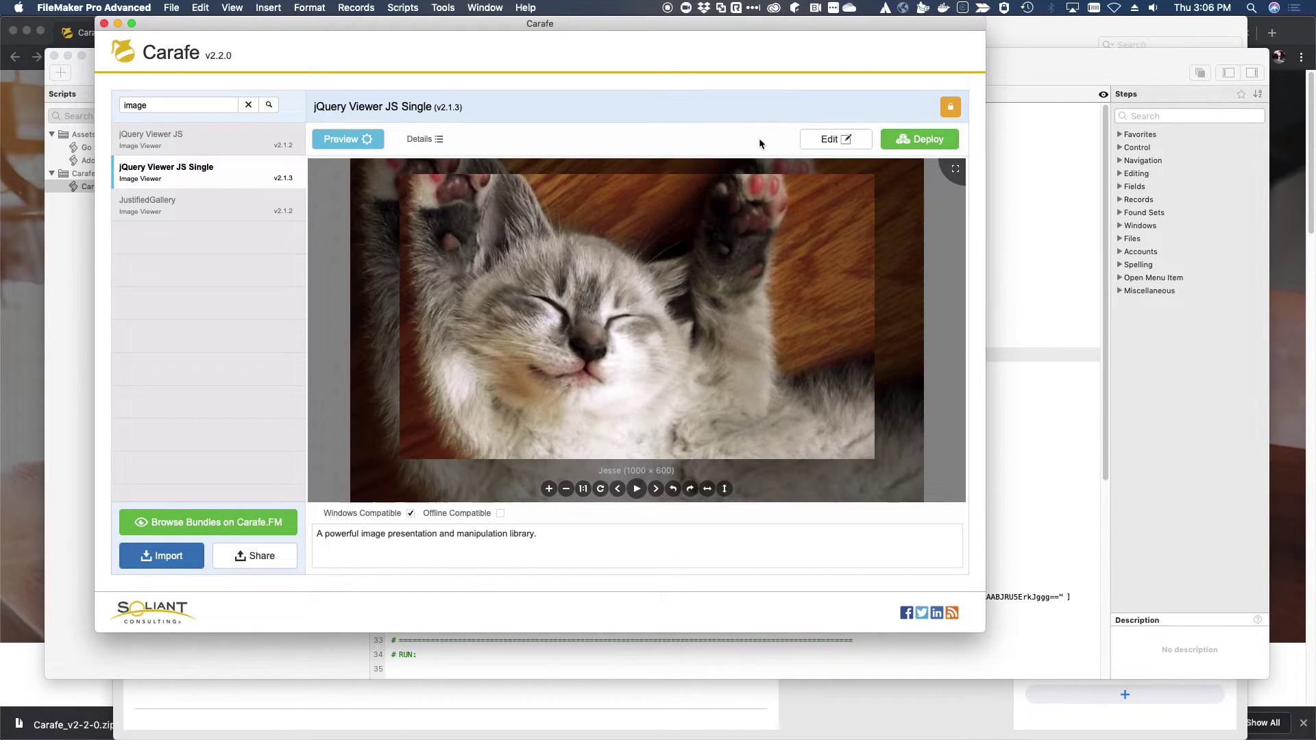
{"action": "left_click", "coordinate": [827, 141]}
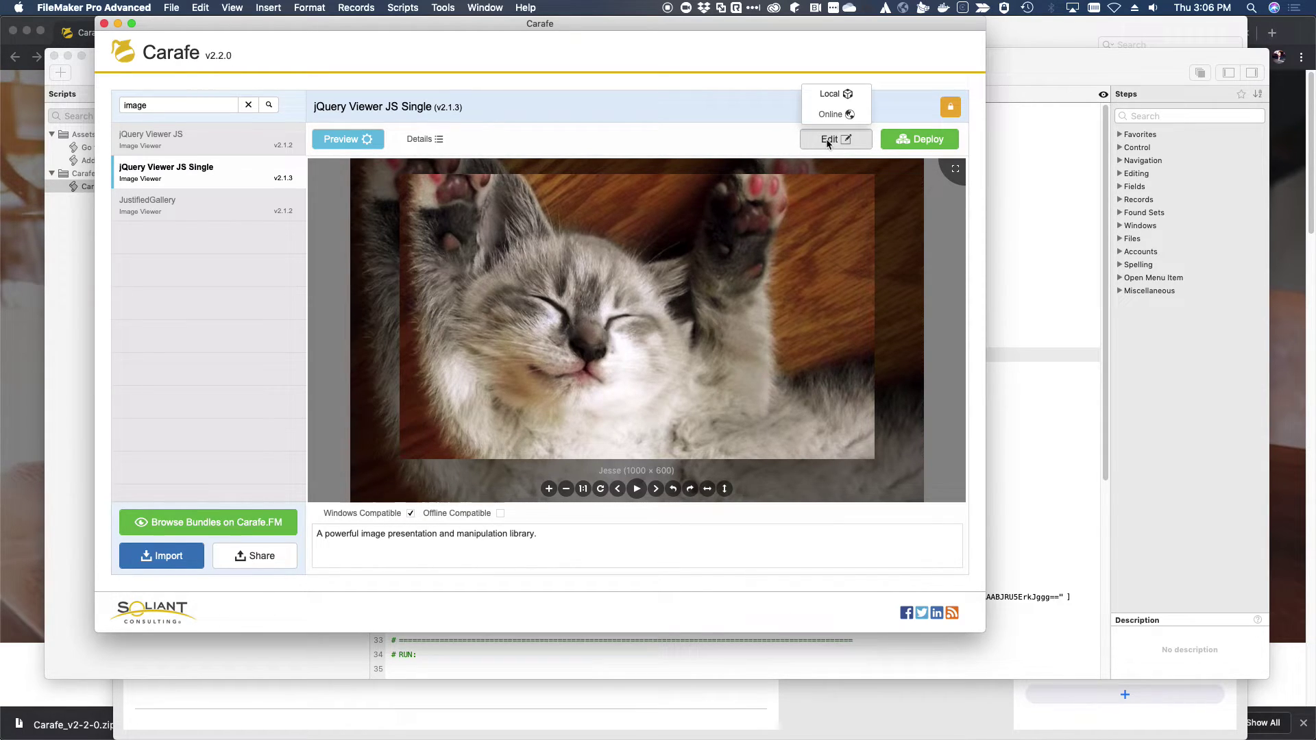
{"action": "left_click", "coordinate": [831, 116]}
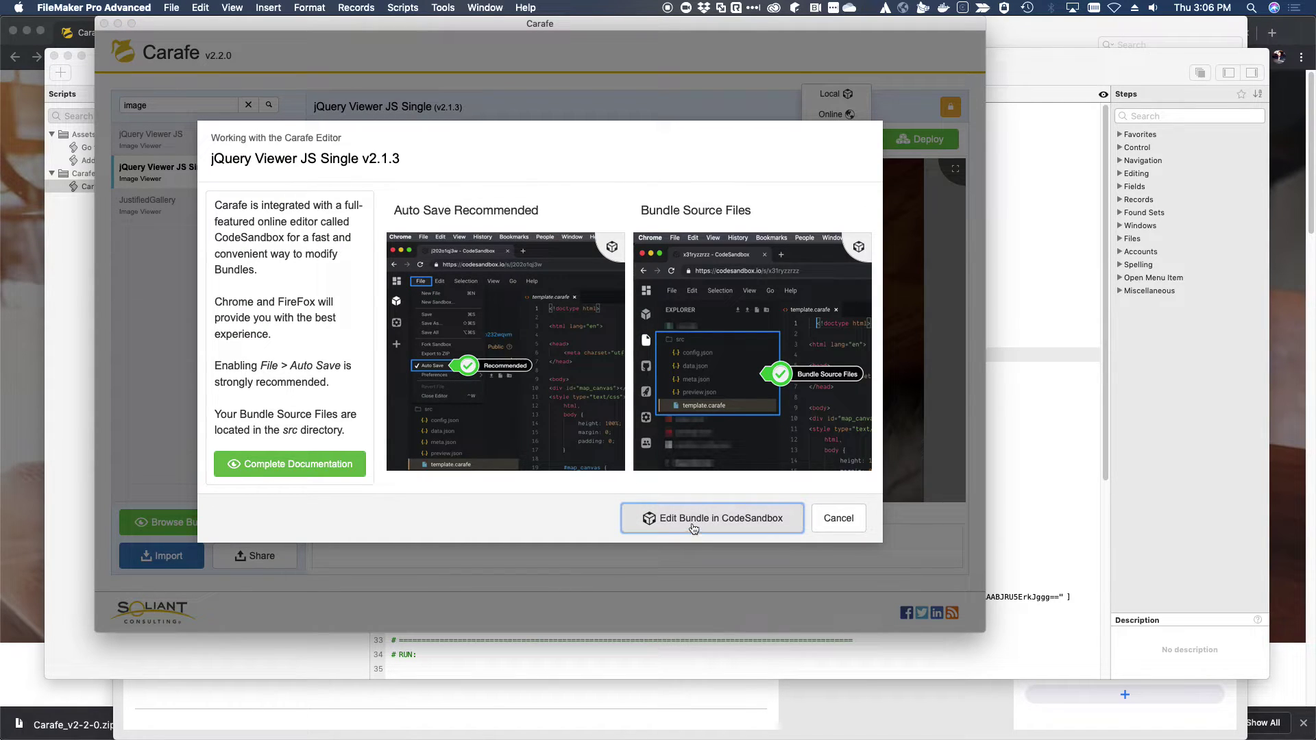
{"action": "left_click", "coordinate": [695, 526]}
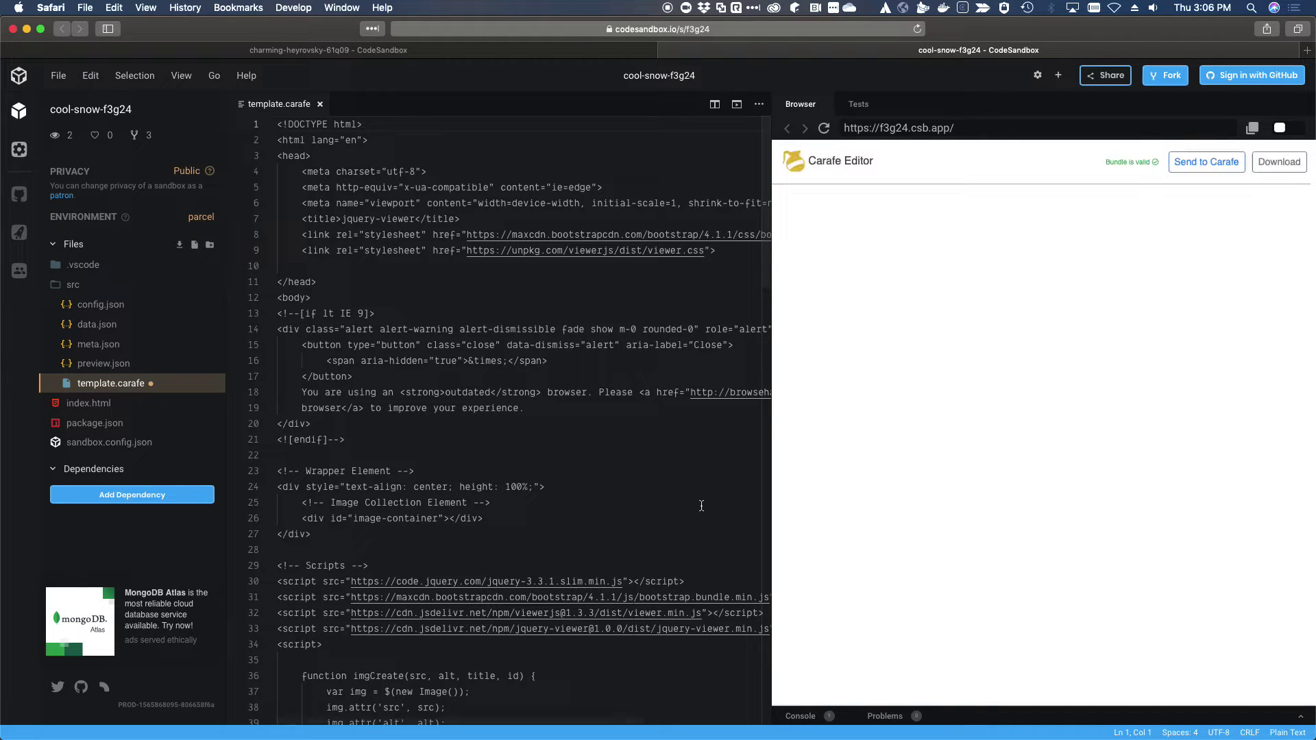
Fork the sandbox, change enableInlineMode in config.json from true to false, and reformat the JSON
{"action": "key", "text": "super+s"}
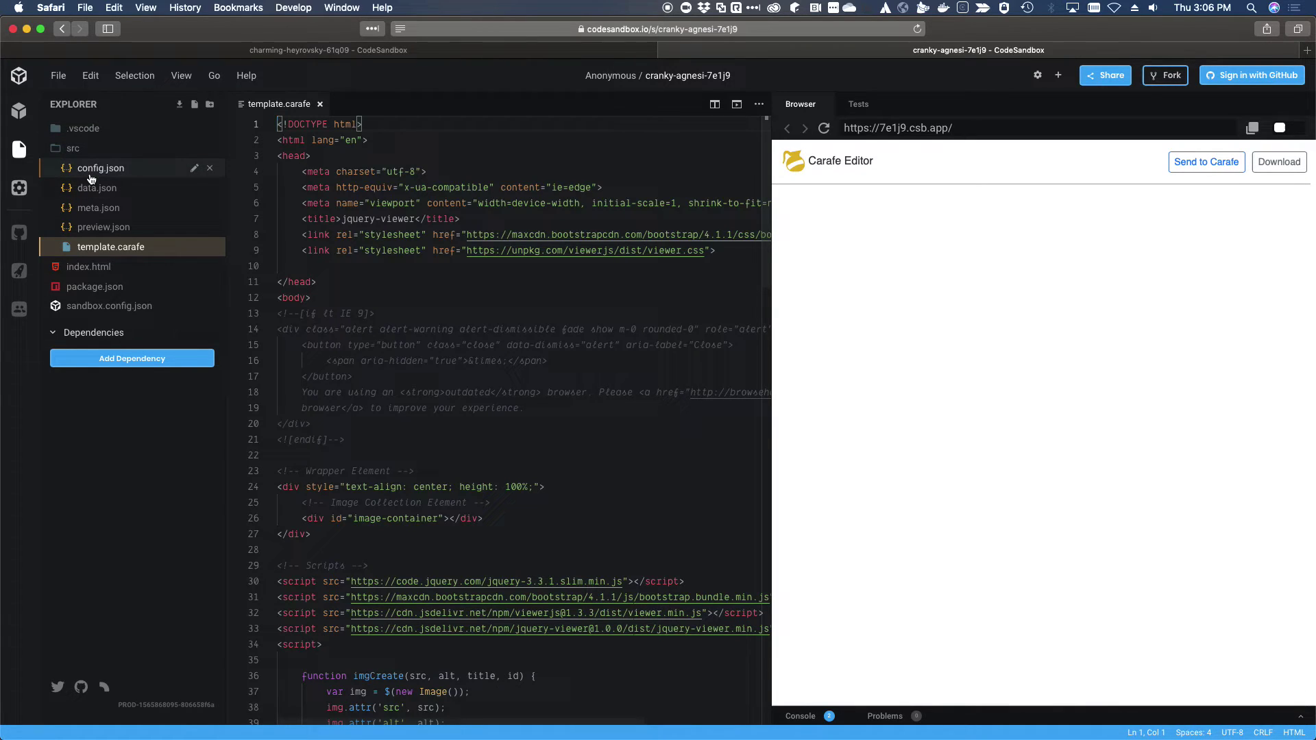
{"action": "left_click", "coordinate": [93, 170]}
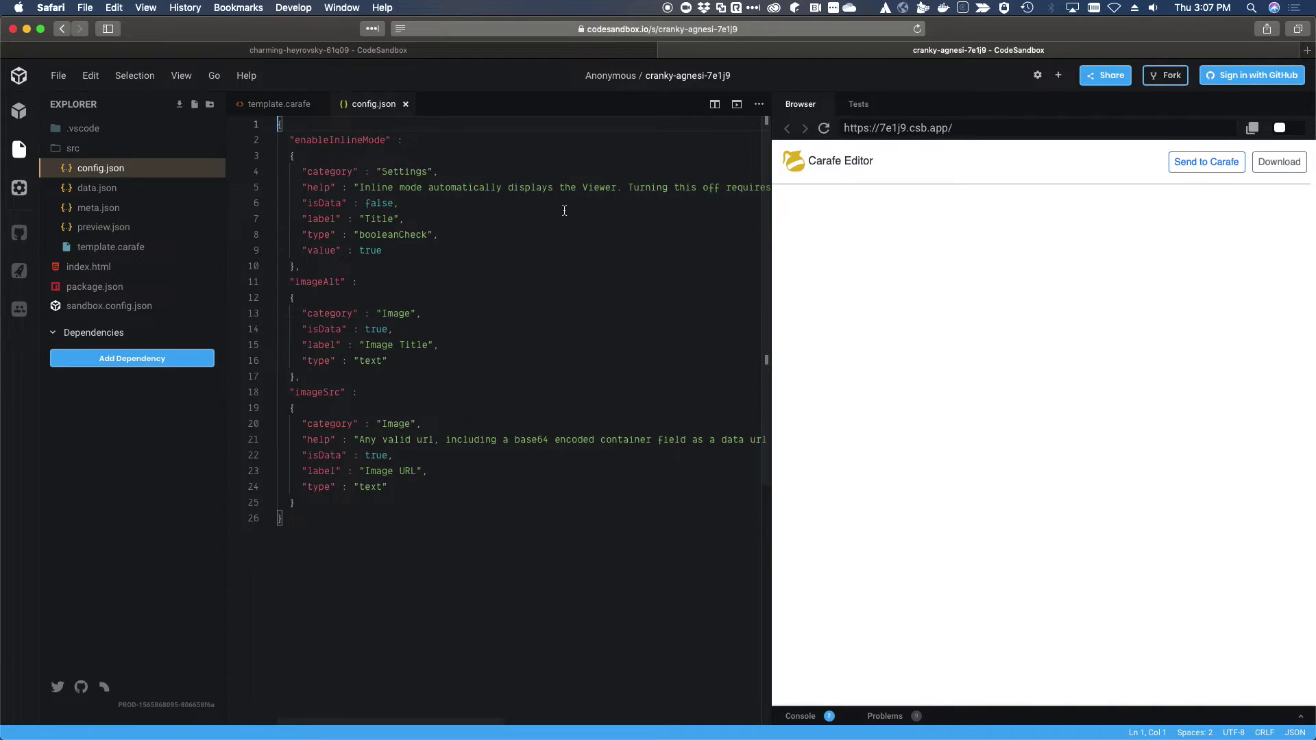
{"action": "double_click", "coordinate": [370, 250]}
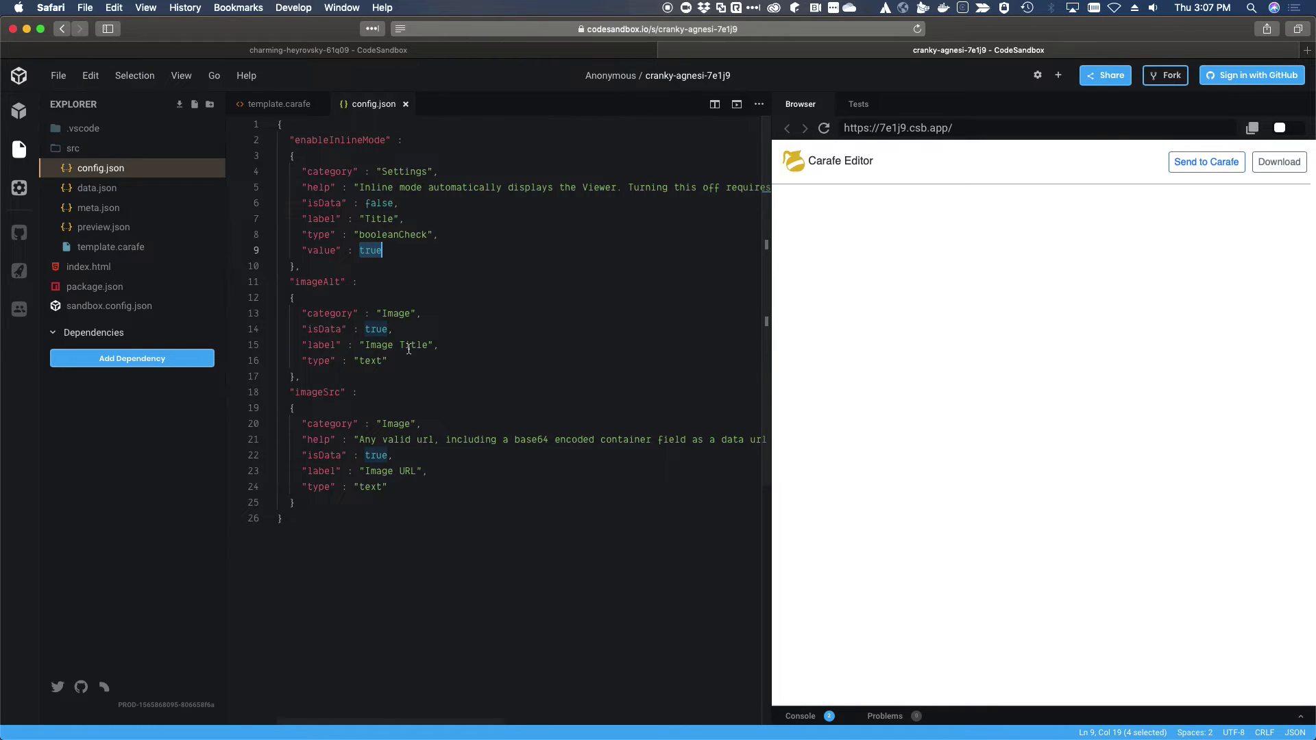
{"action": "type", "text": "fa"}
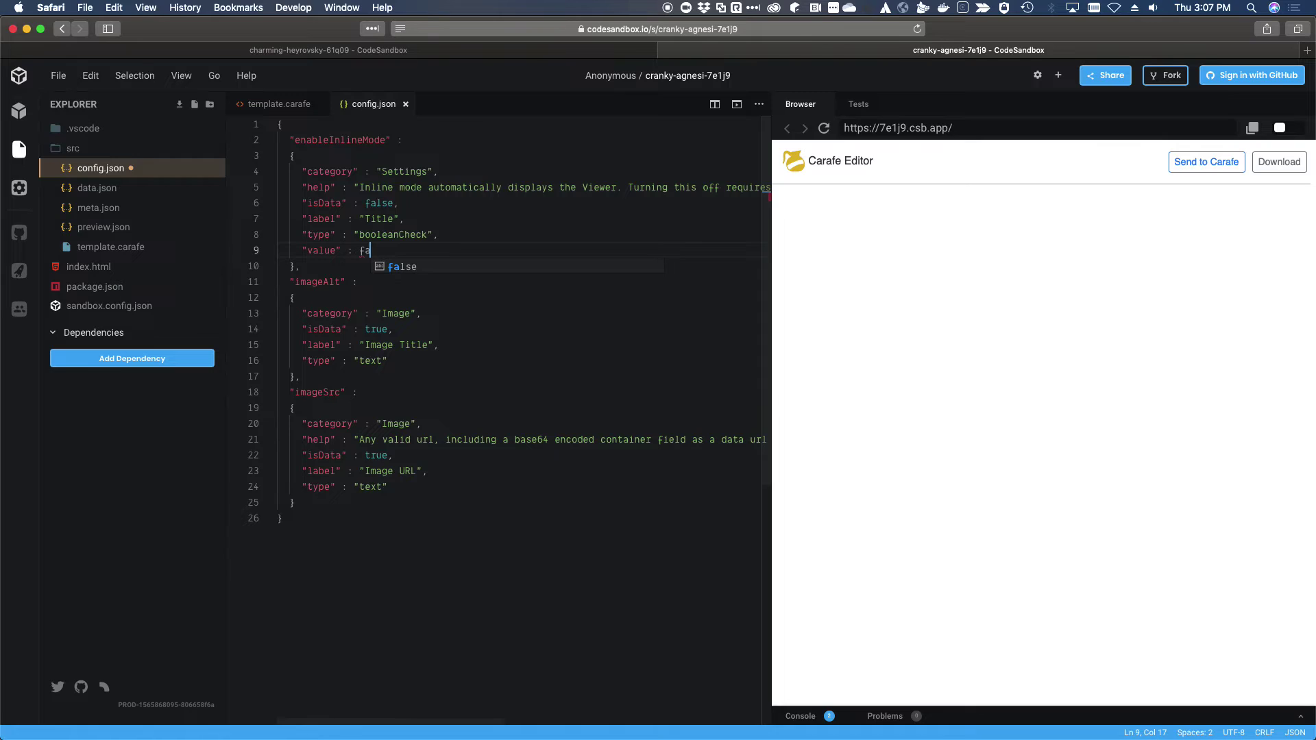
{"action": "type", "text": "lse"}
{"action": "key", "text": "alt+shift+f"}
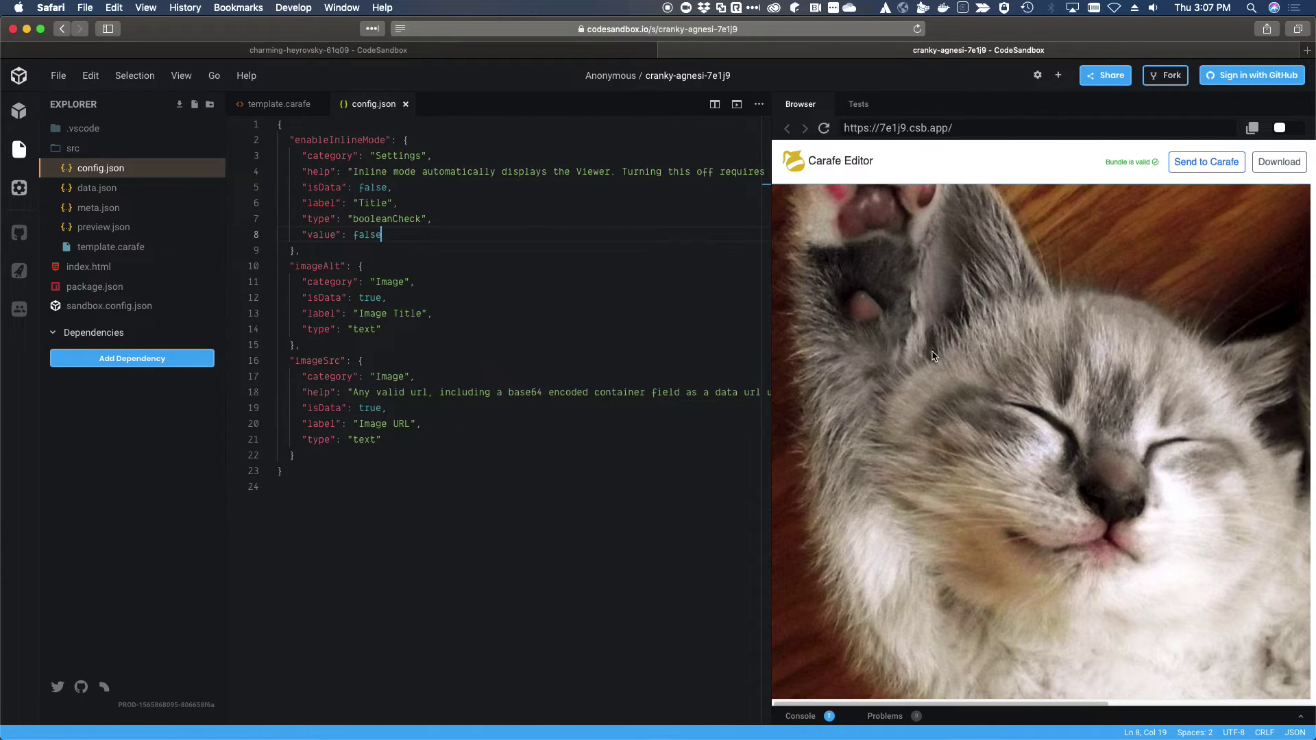
Open the preview kitten in the full-size viewer, zoom in and out, then close the viewer
{"action": "left_click", "coordinate": [981, 339]}
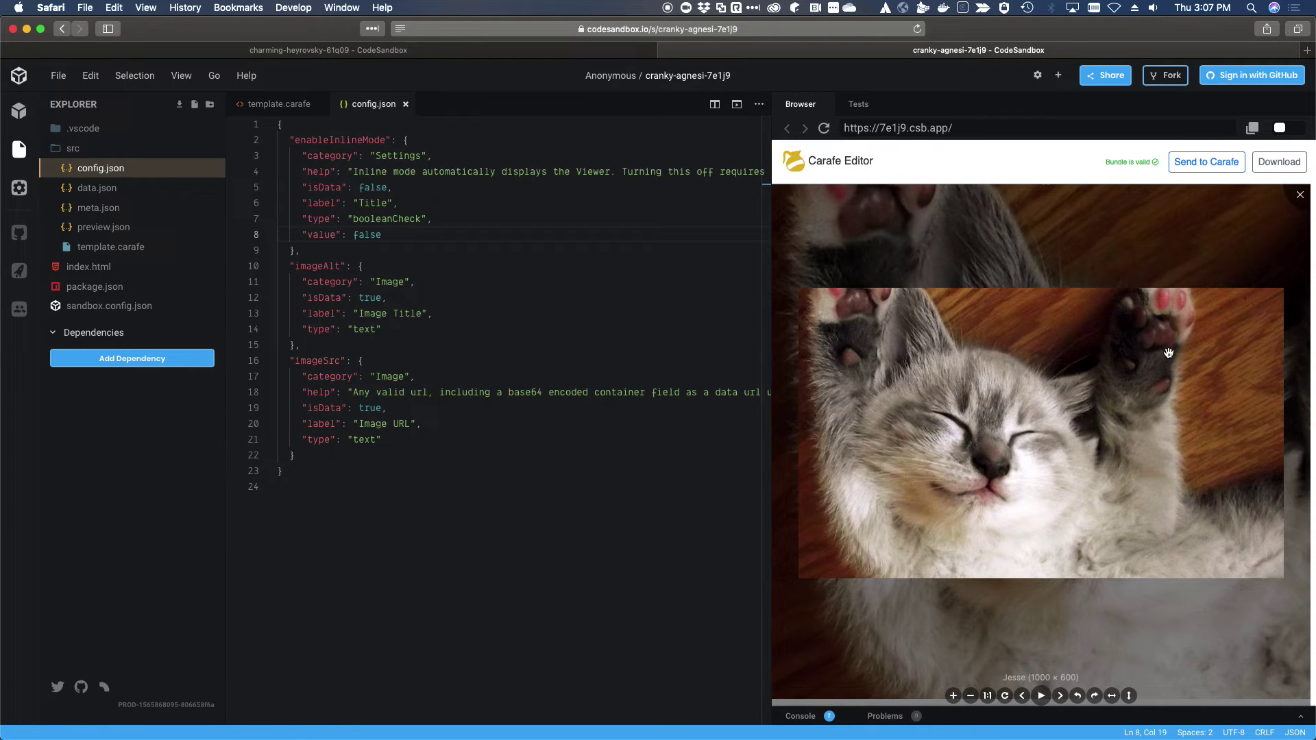
{"action": "scroll", "coordinate": [1079, 452], "scroll_direction": "up", "scroll_amount": 8}
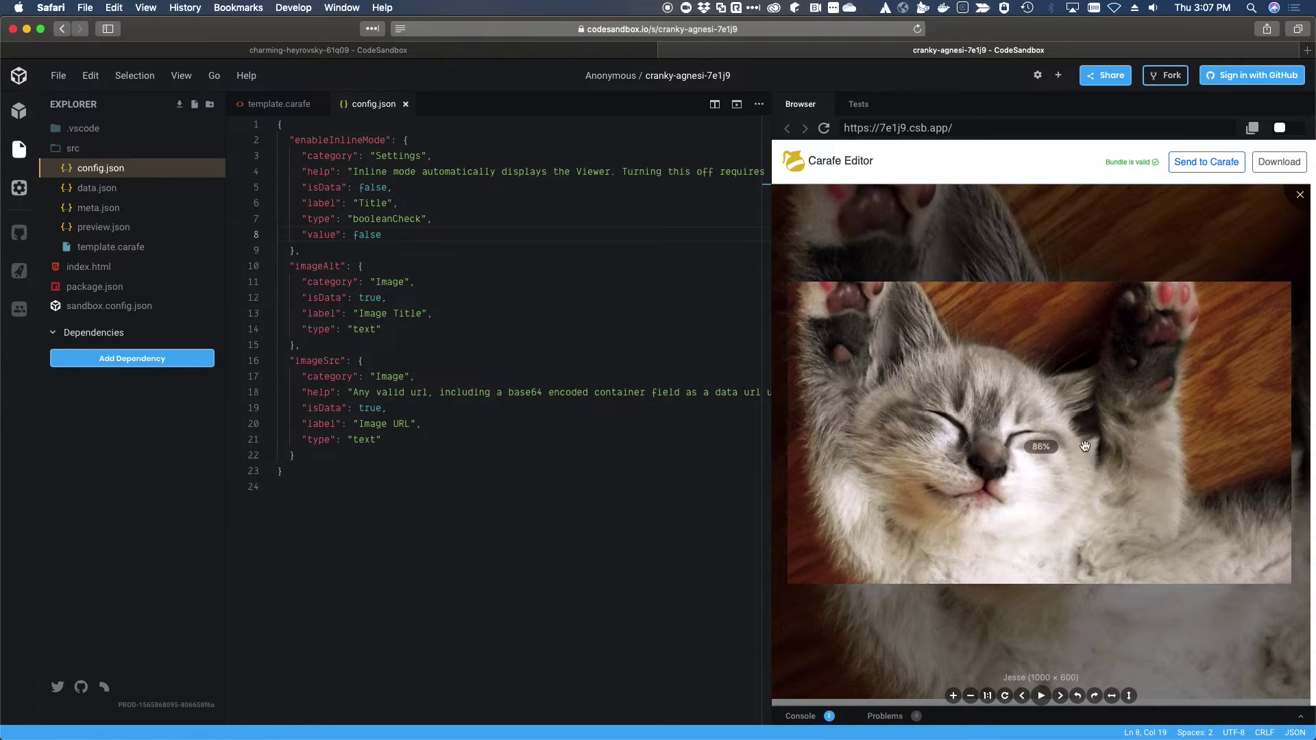
{"action": "scroll", "coordinate": [1085, 446], "scroll_direction": "down", "scroll_amount": 5}
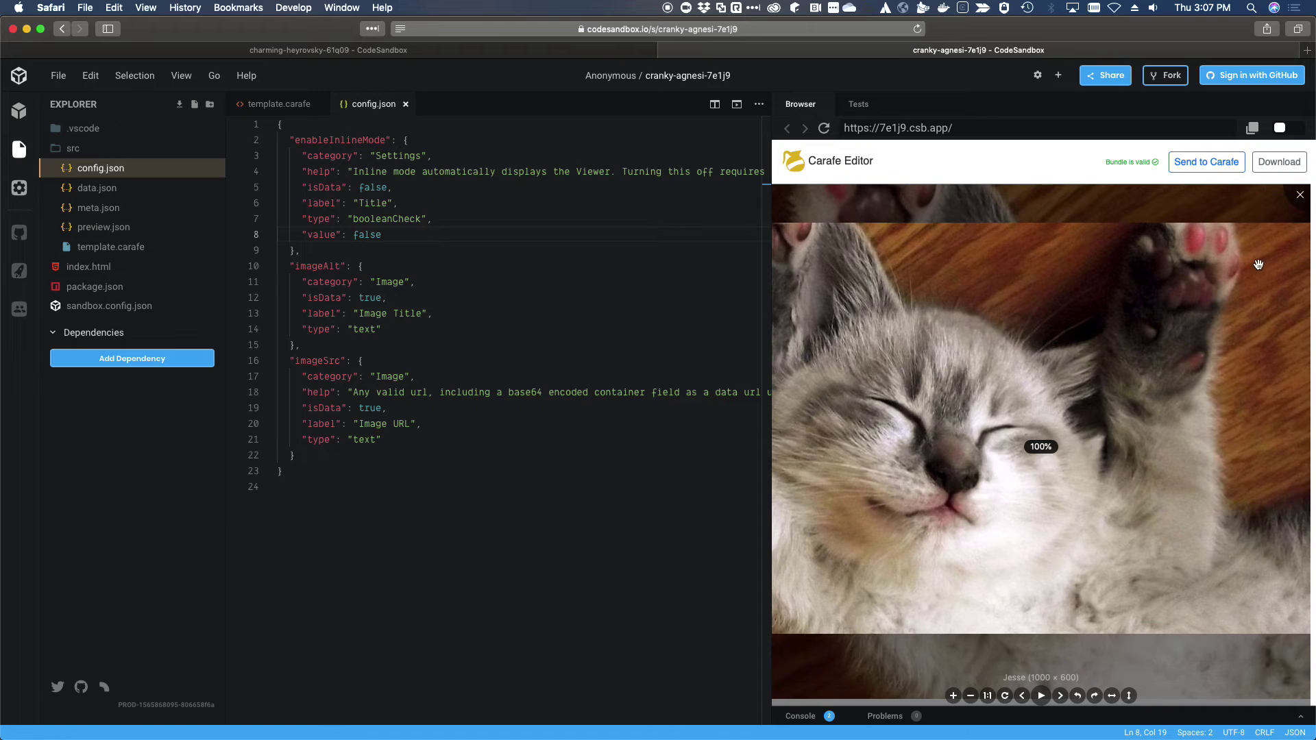
{"action": "left_click", "coordinate": [1300, 196]}
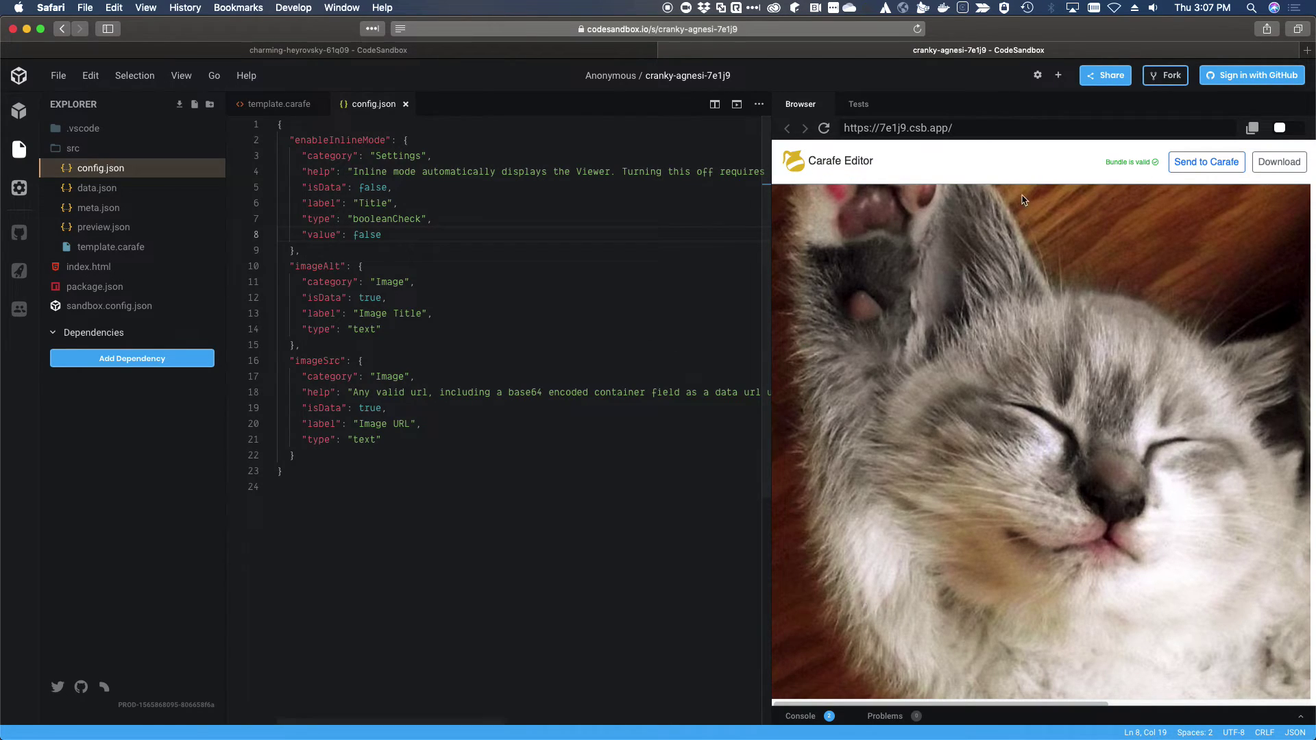
Send the bundle to Carafe, allow FileMaker to open, and import it as a new, renamed bundle
{"action": "left_click", "coordinate": [1198, 168]}
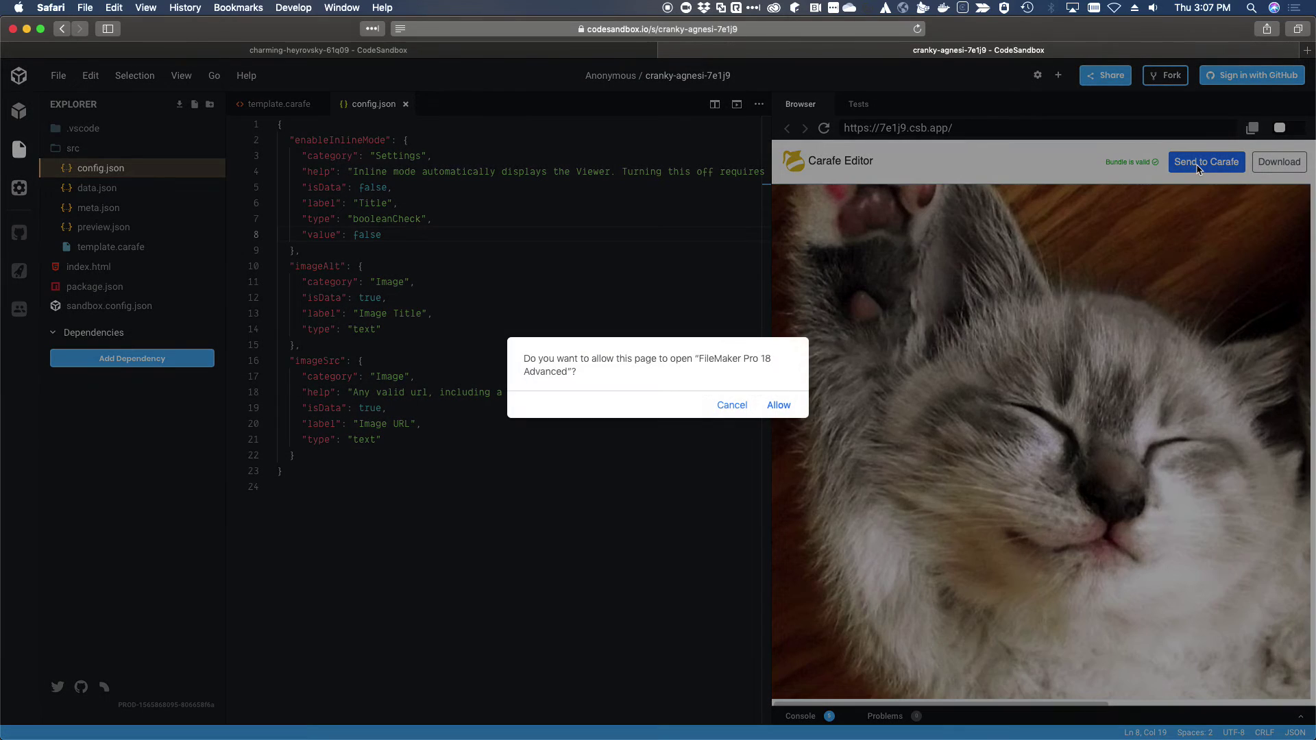
{"action": "left_click", "coordinate": [788, 406]}
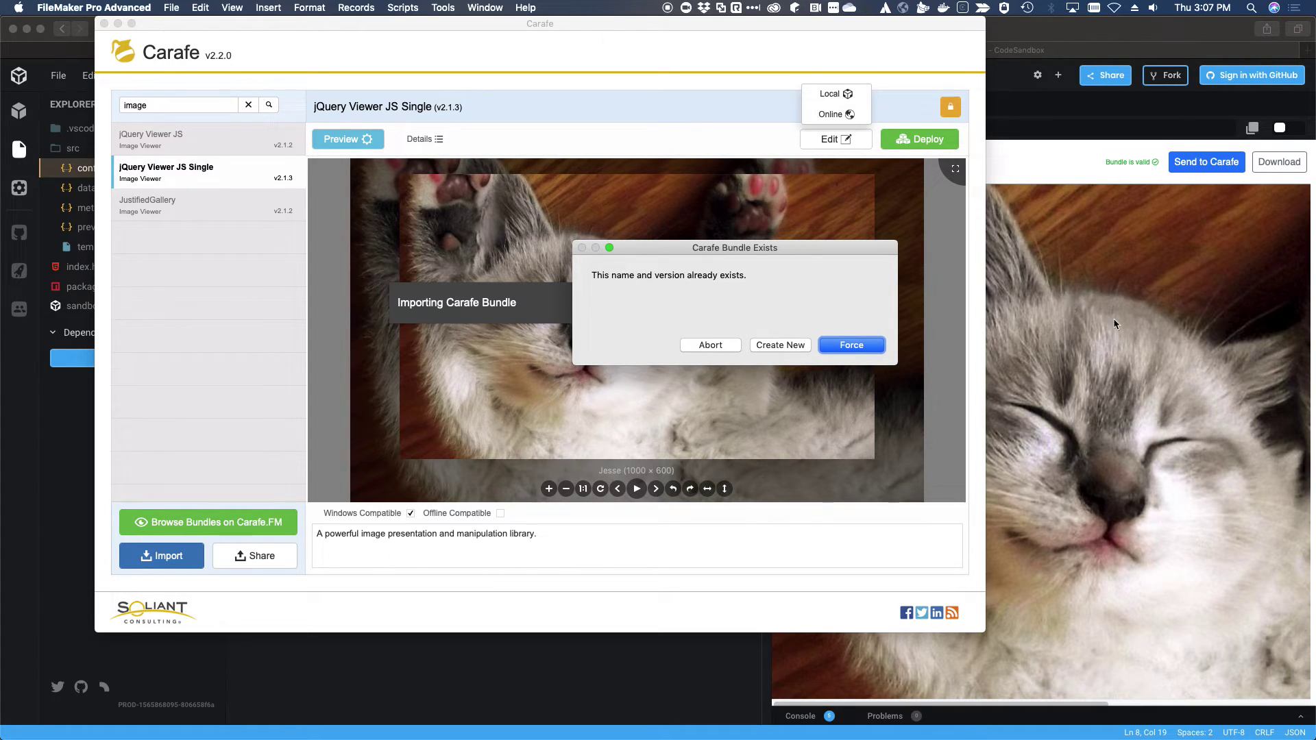
{"action": "left_click", "coordinate": [782, 350]}
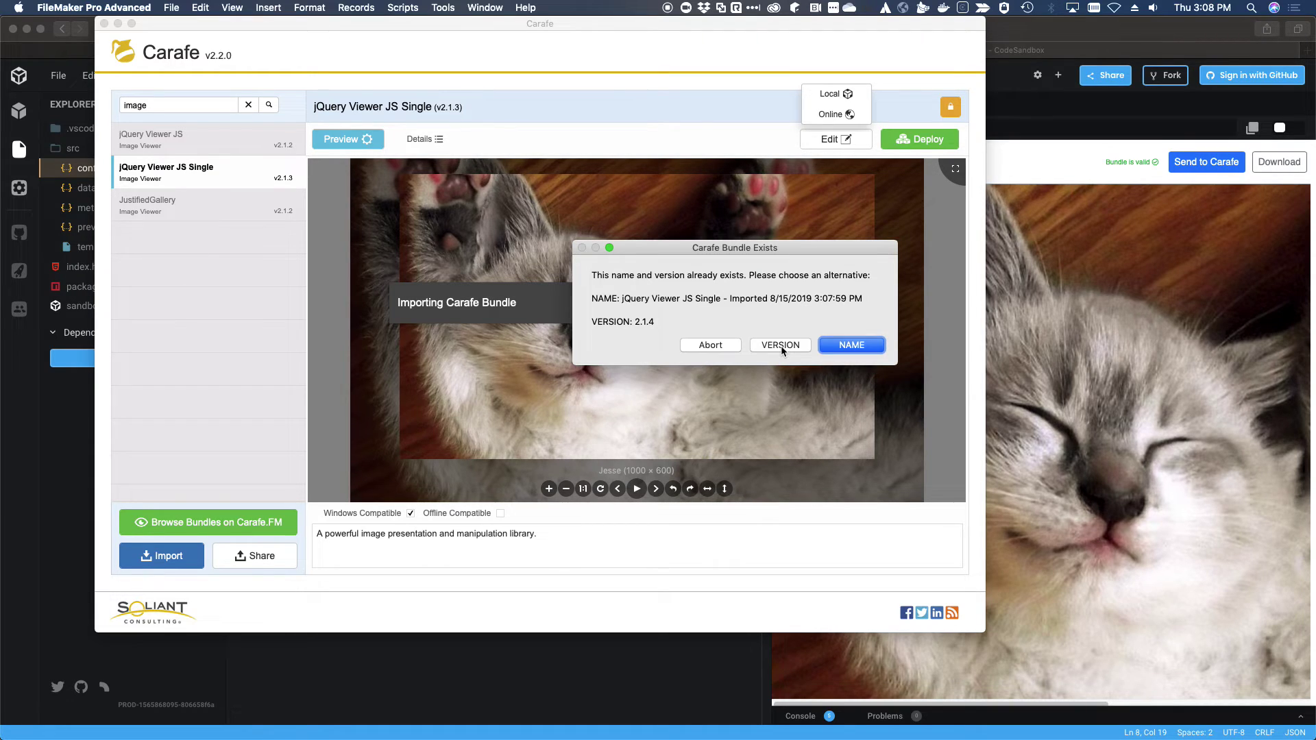
{"action": "left_click", "coordinate": [862, 351]}
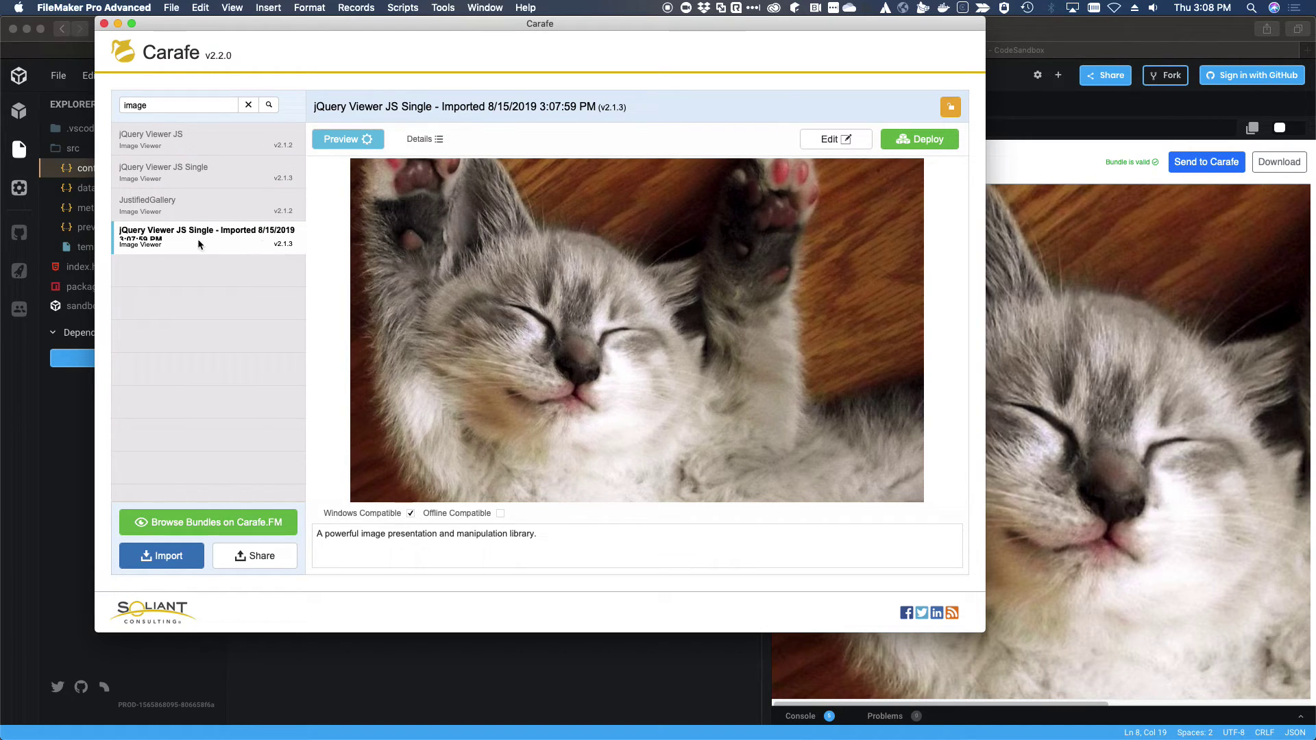
Open the preview kitten, rotate it upside down, zoom and pan in close, then open Deploy
{"action": "left_click", "coordinate": [593, 303]}
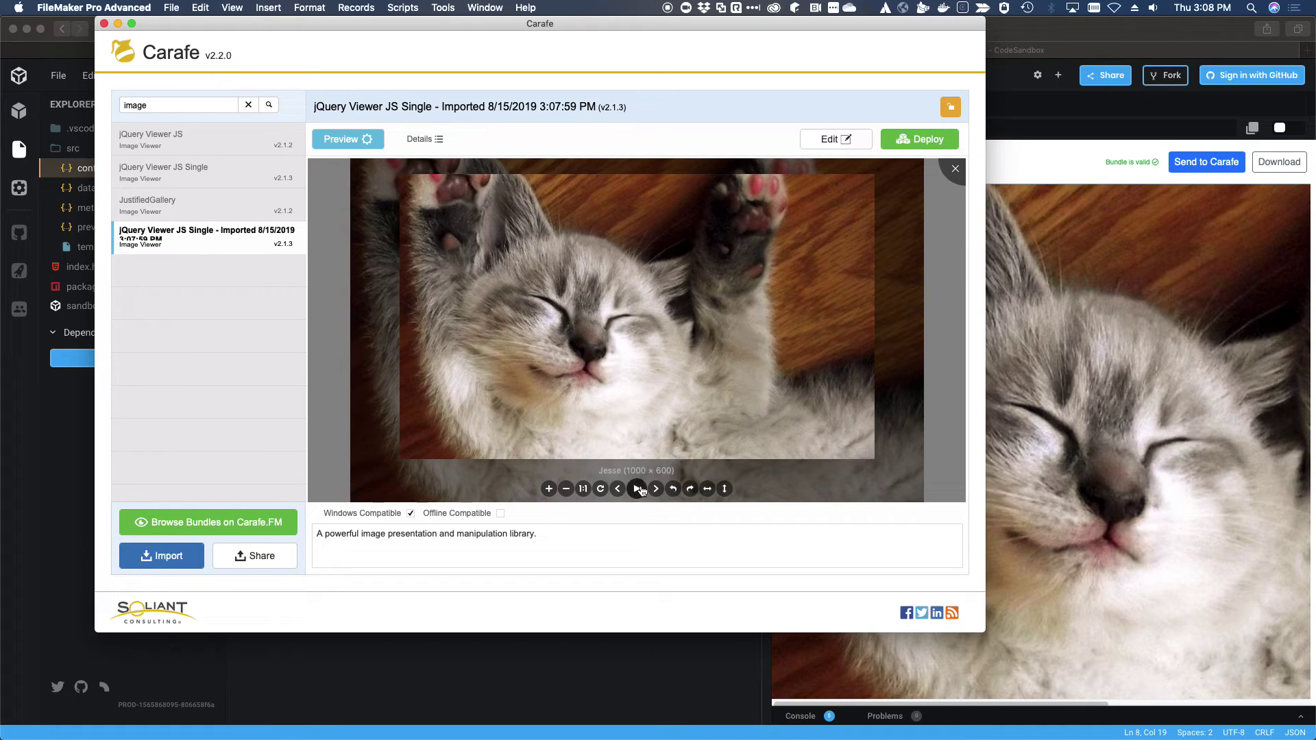
{"action": "left_click", "coordinate": [691, 491]}
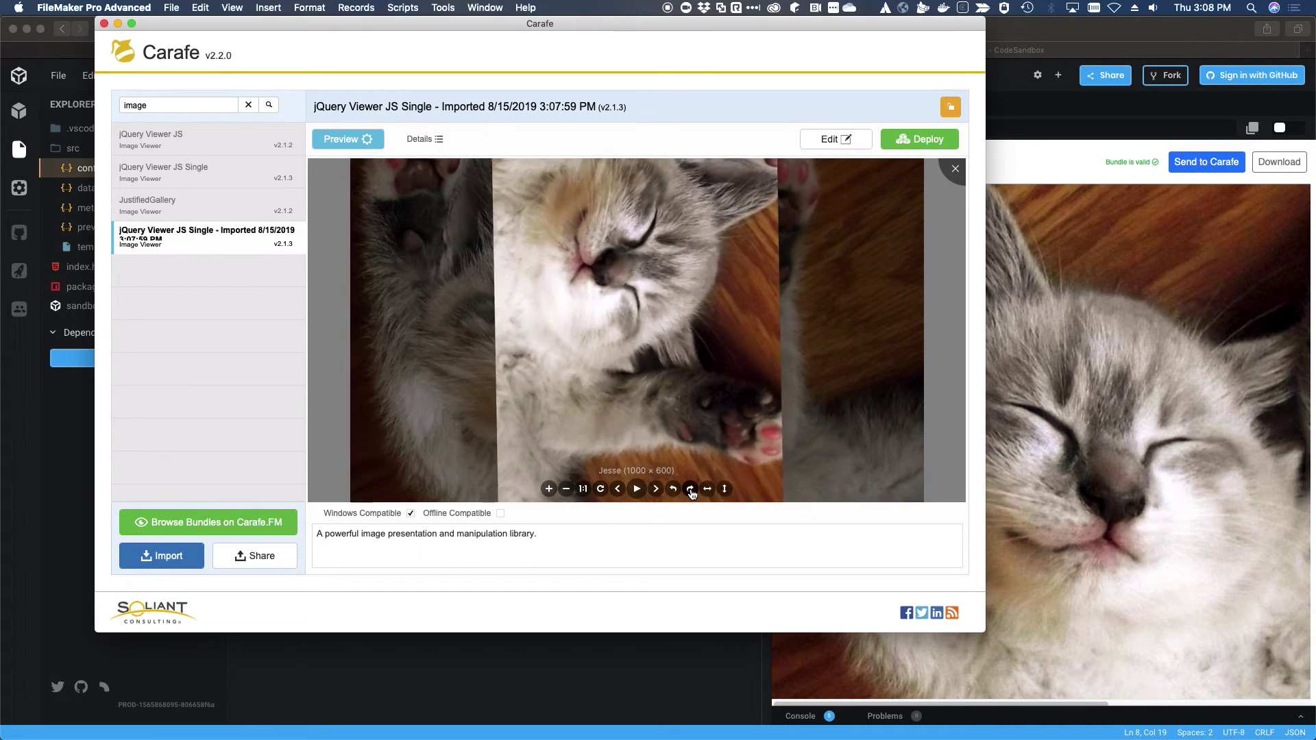
{"action": "left_click", "coordinate": [690, 491]}
{"action": "scroll", "coordinate": [617, 301], "scroll_direction": "up", "scroll_amount": 5}
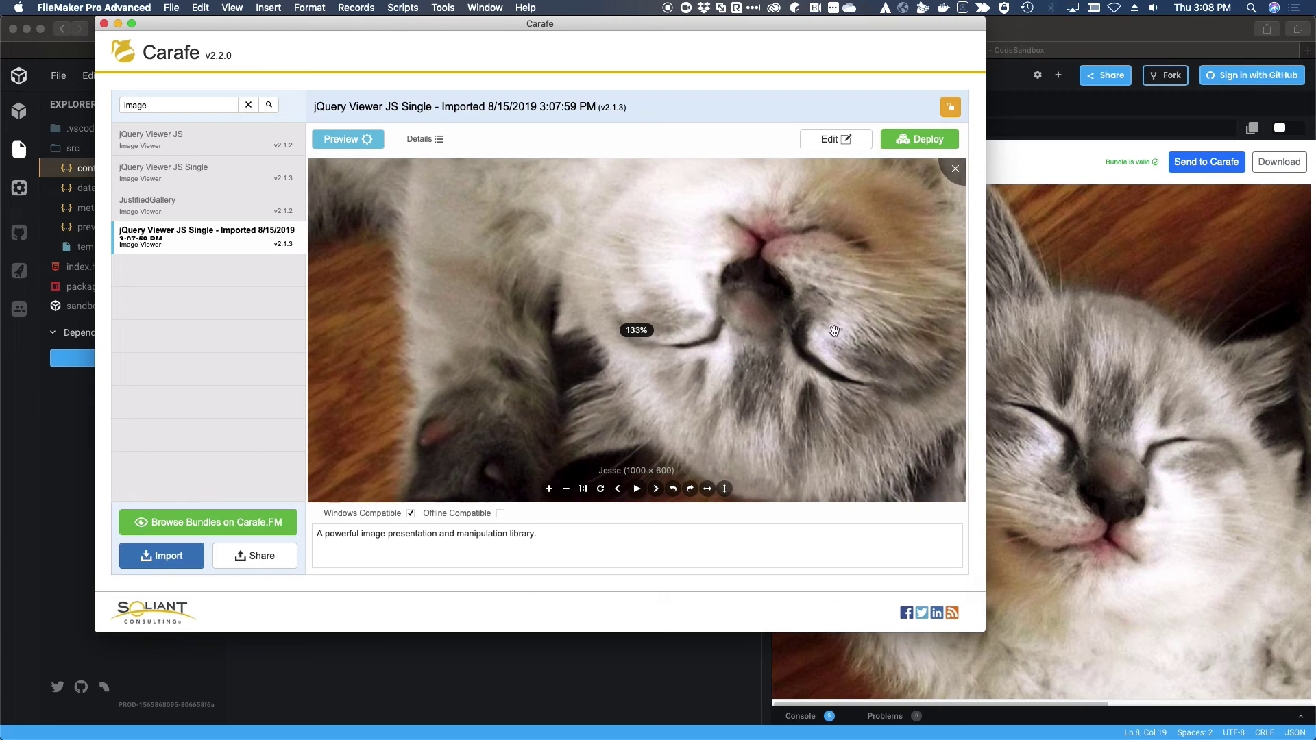
{"action": "left_click_drag", "start_coordinate": [785, 319], "coordinate": [733, 319]}
{"action": "scroll", "coordinate": [733, 319], "scroll_direction": "up", "scroll_amount": 10}
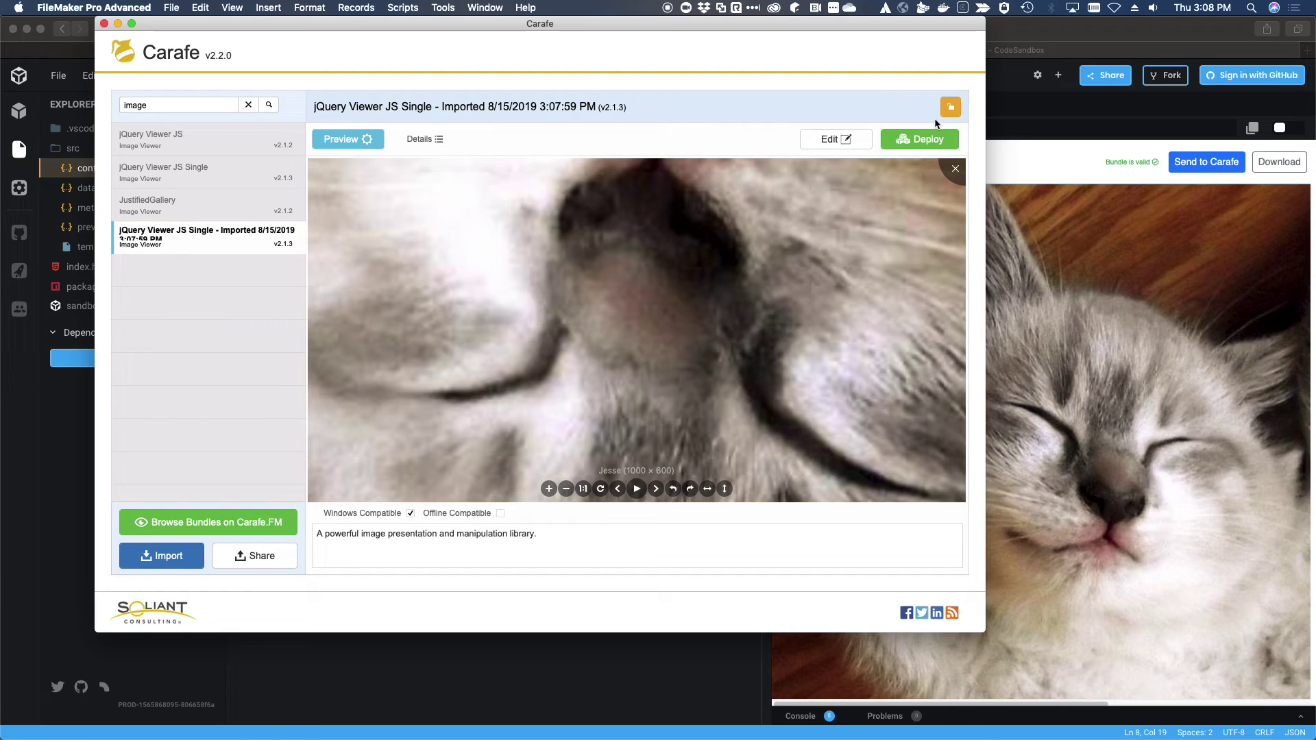
{"action": "left_click", "coordinate": [925, 142]}
Copy the standard loader script, paste it into the Assets file's Carafe script folder, and run it
{"action": "left_click", "coordinate": [627, 283]}
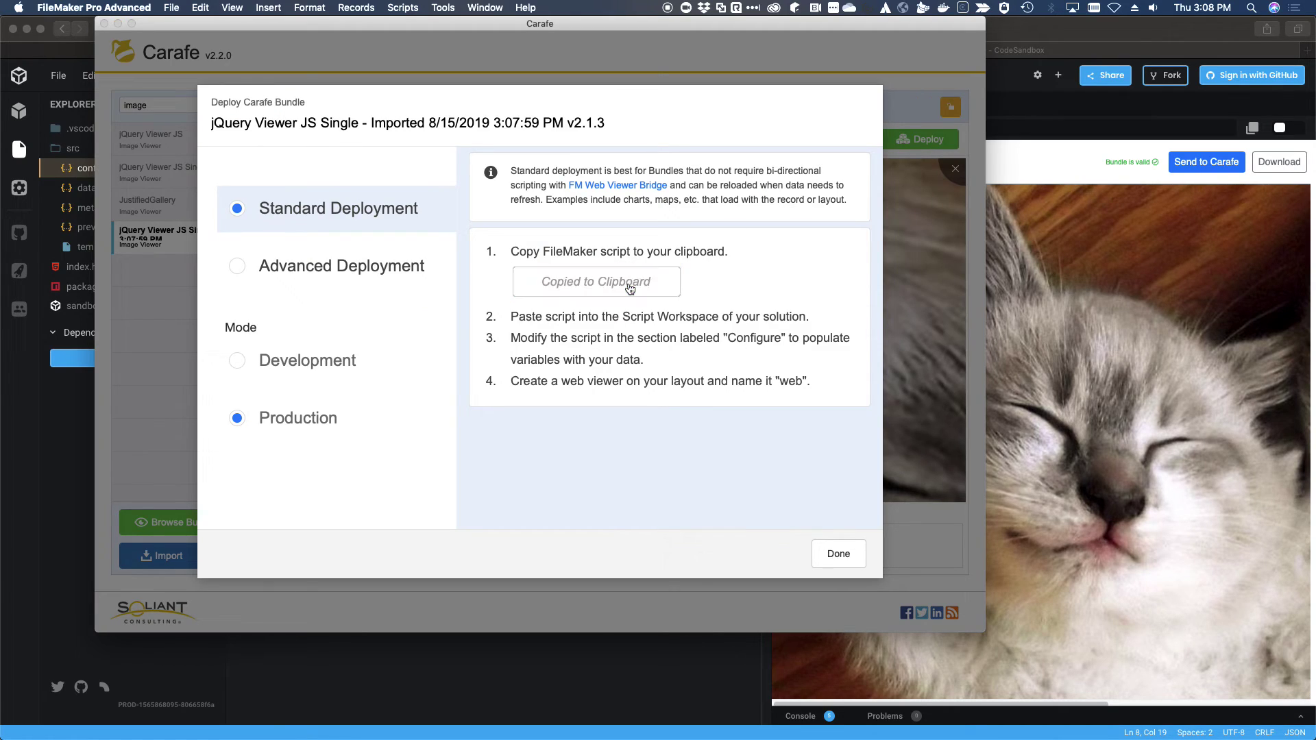
{"action": "left_click", "coordinate": [485, 7]}
{"action": "left_click", "coordinate": [490, 171]}
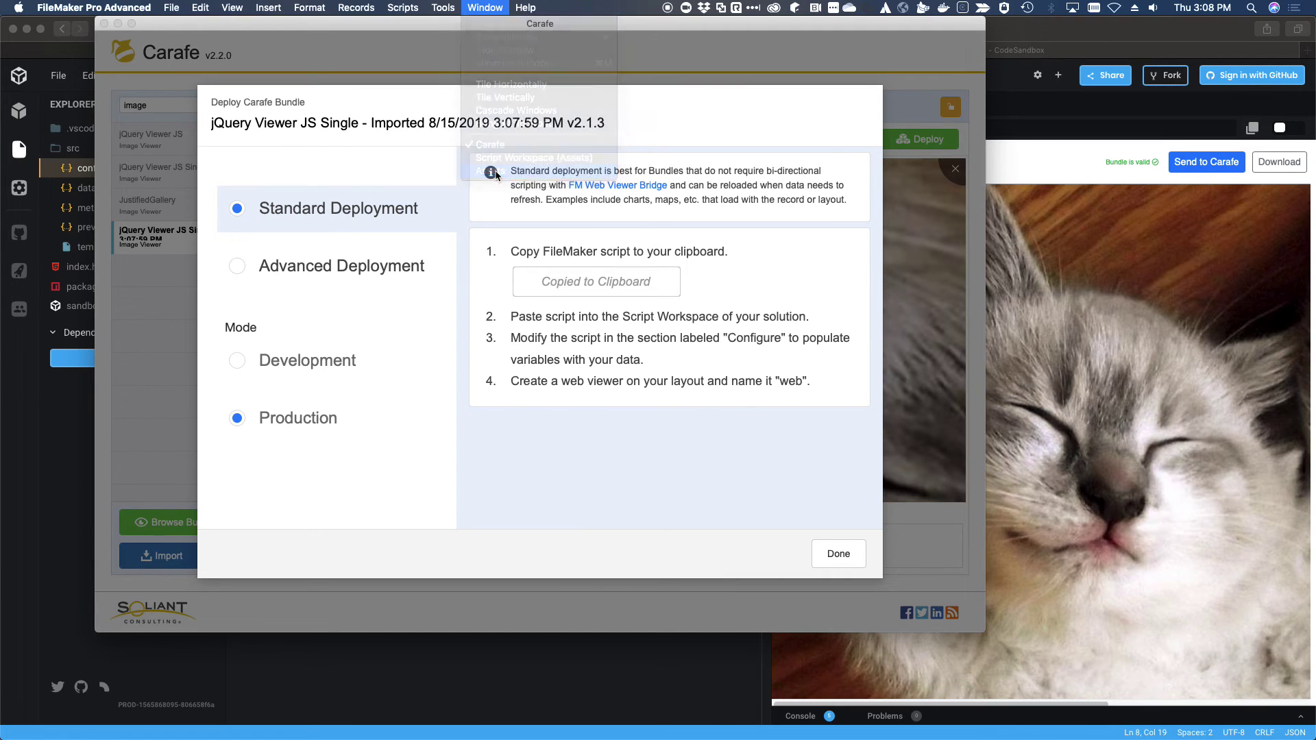
{"action": "key", "text": "super+shift+s"}
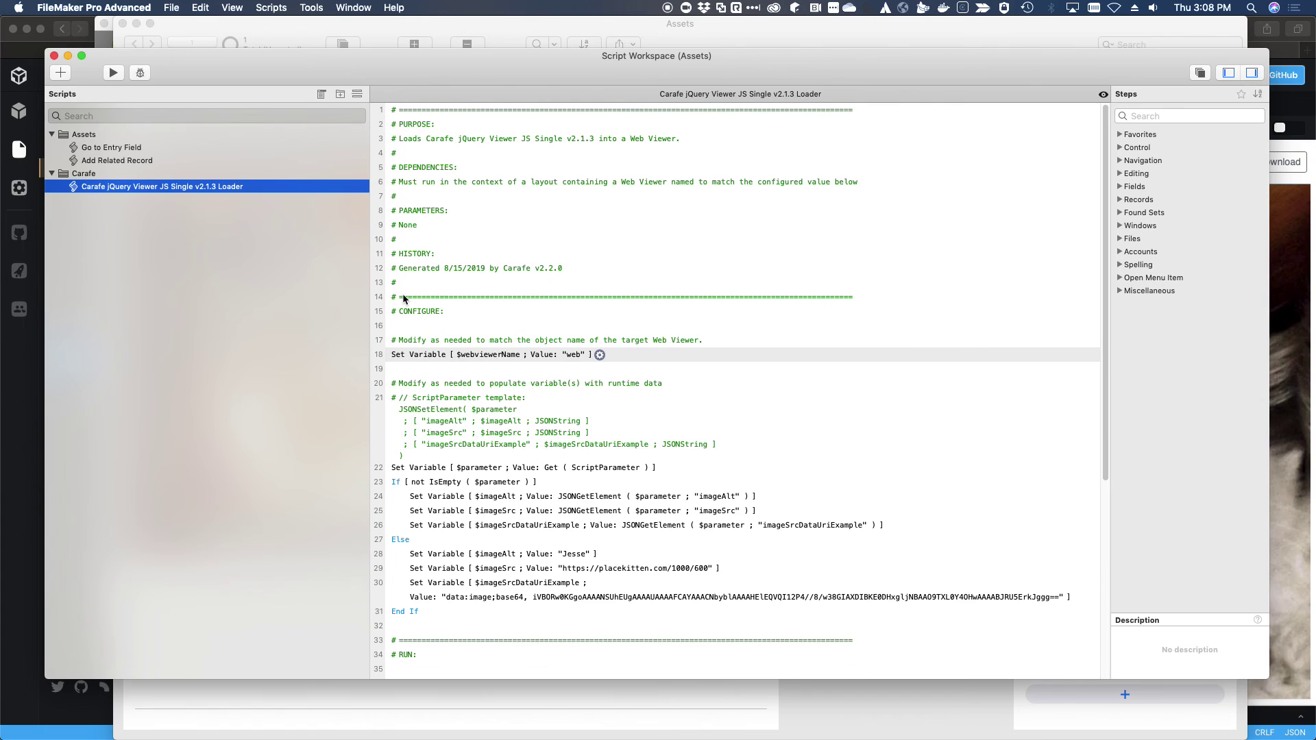
{"action": "left_click", "coordinate": [87, 176]}
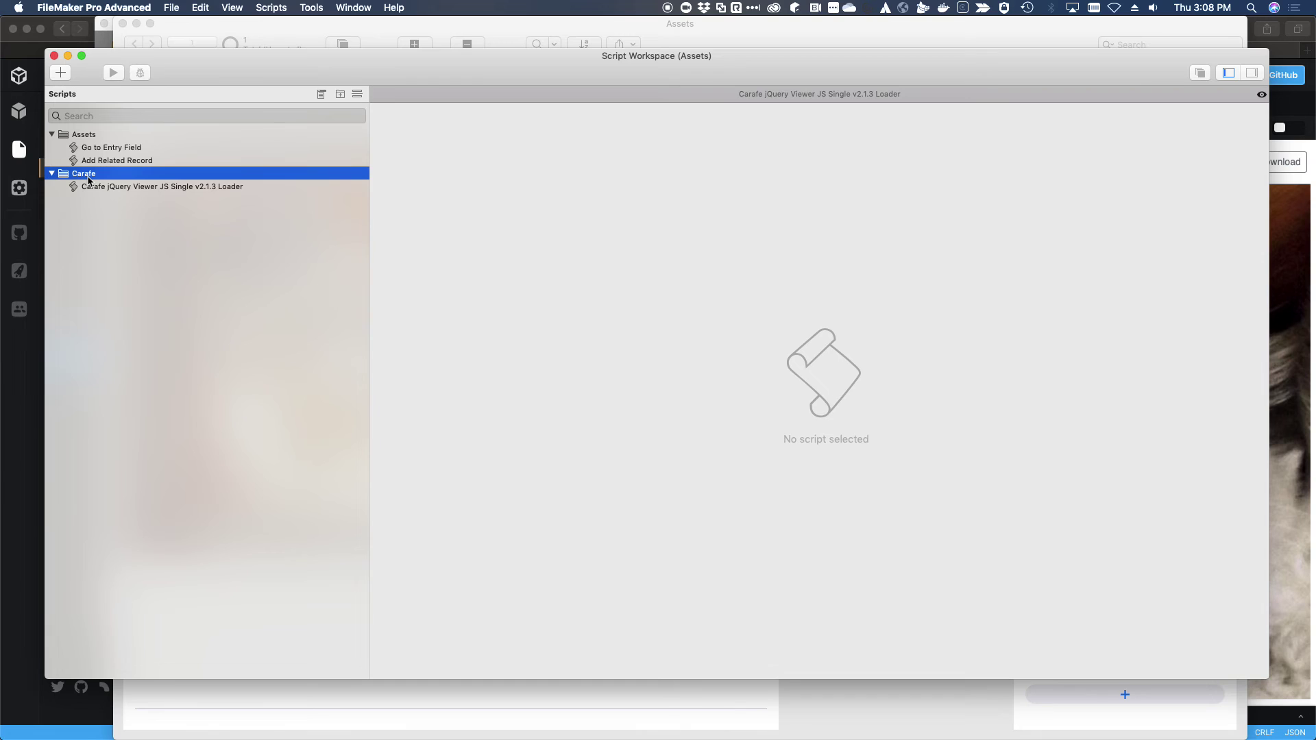
{"action": "key", "text": "super+v"}
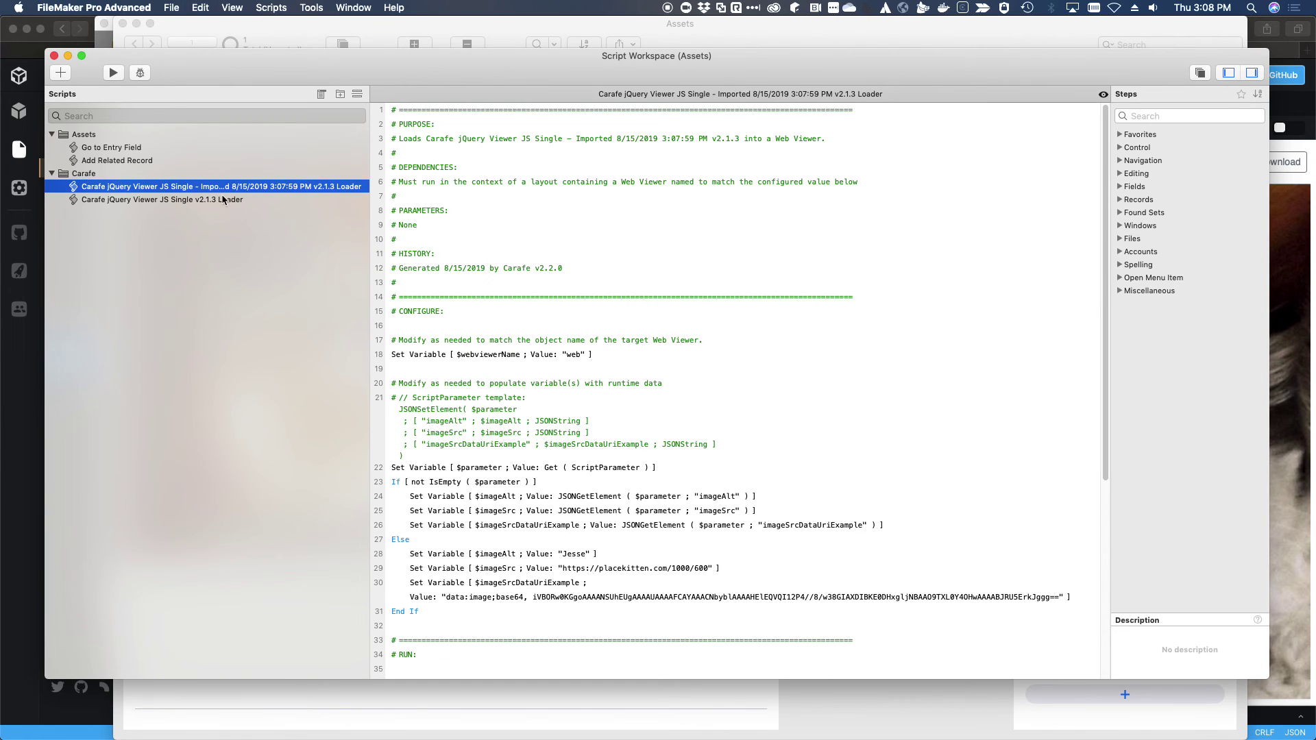
{"action": "left_click", "coordinate": [113, 73]}
Open the inline kitten in the Assets web viewer's zoomable viewer and zoom in and back out
{"action": "left_click", "coordinate": [439, 422]}
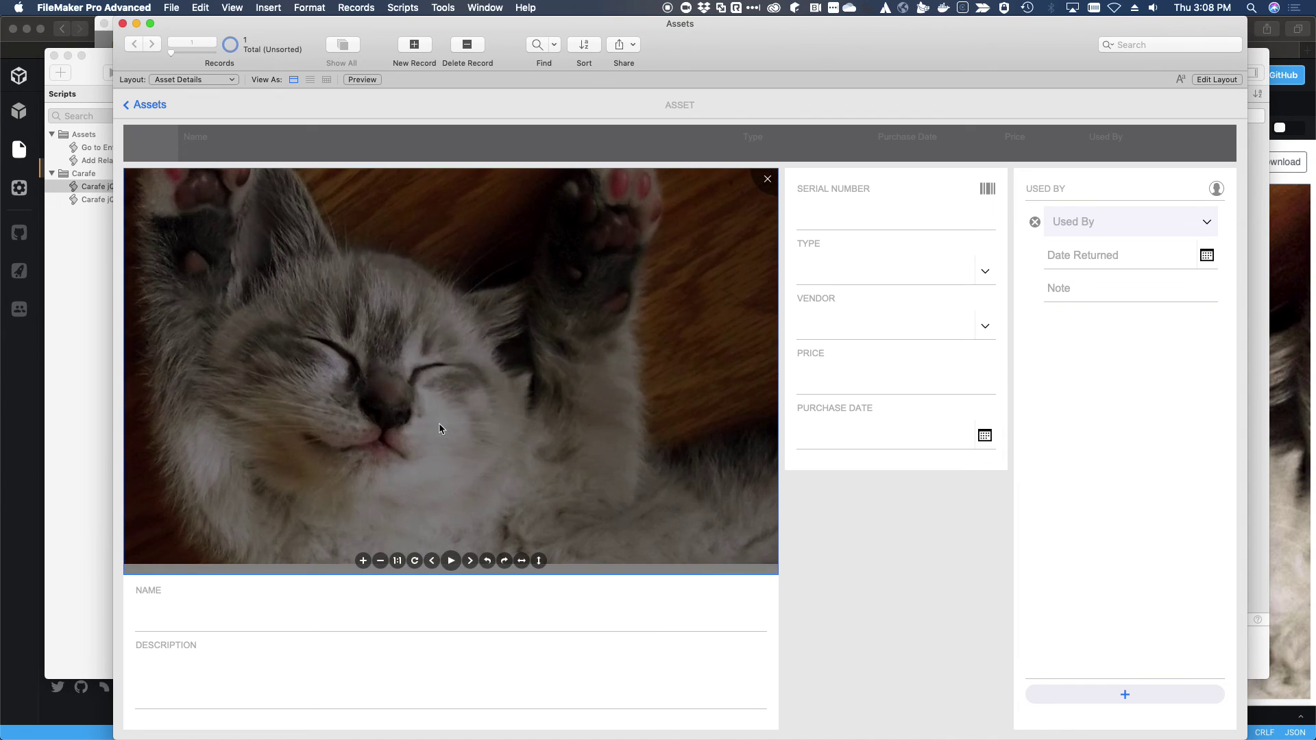
{"action": "scroll", "coordinate": [602, 384], "scroll_direction": "up", "scroll_amount": 6}
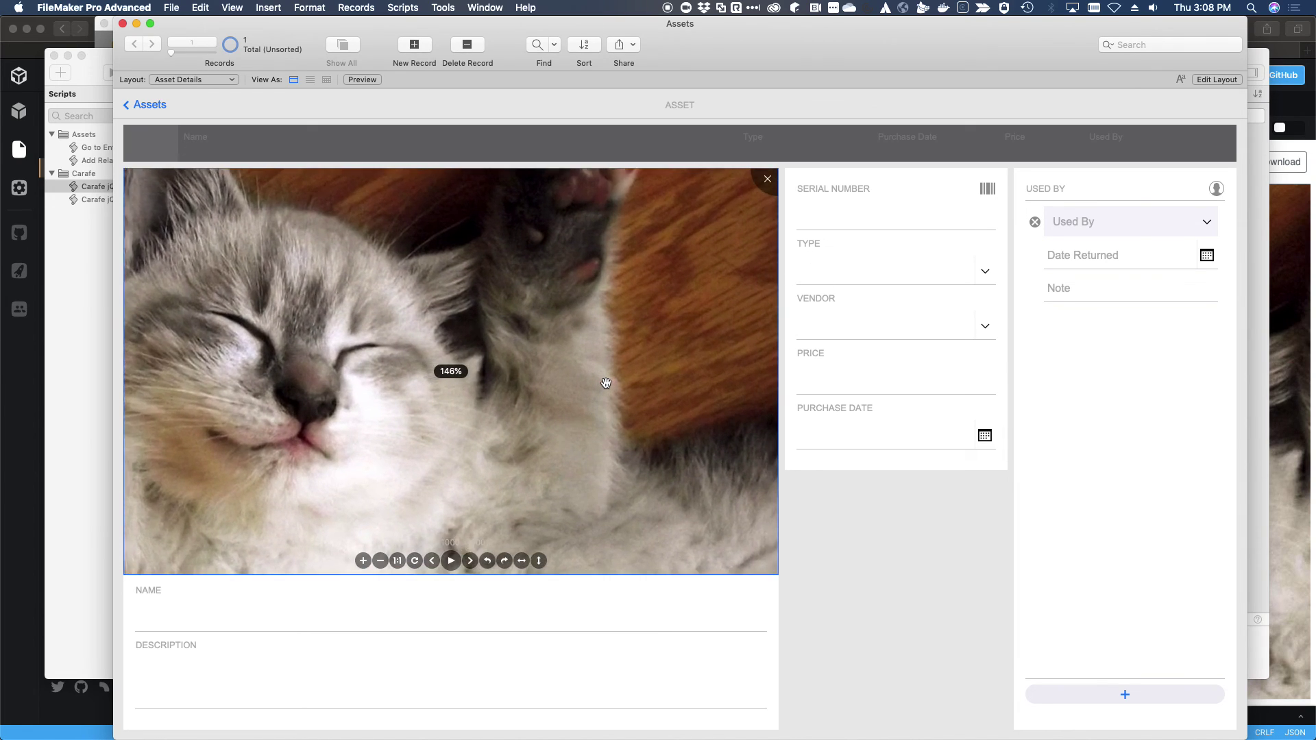
{"action": "scroll", "coordinate": [534, 391], "scroll_direction": "down", "scroll_amount": 6}
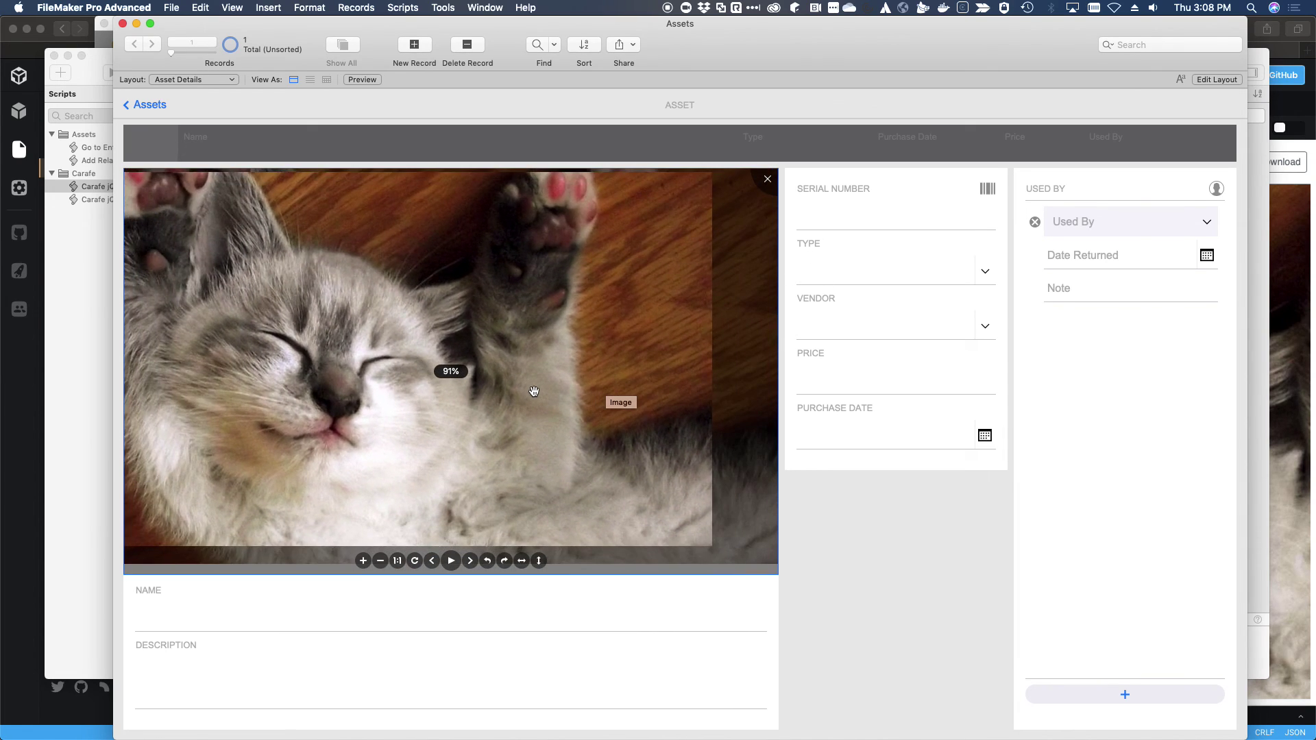